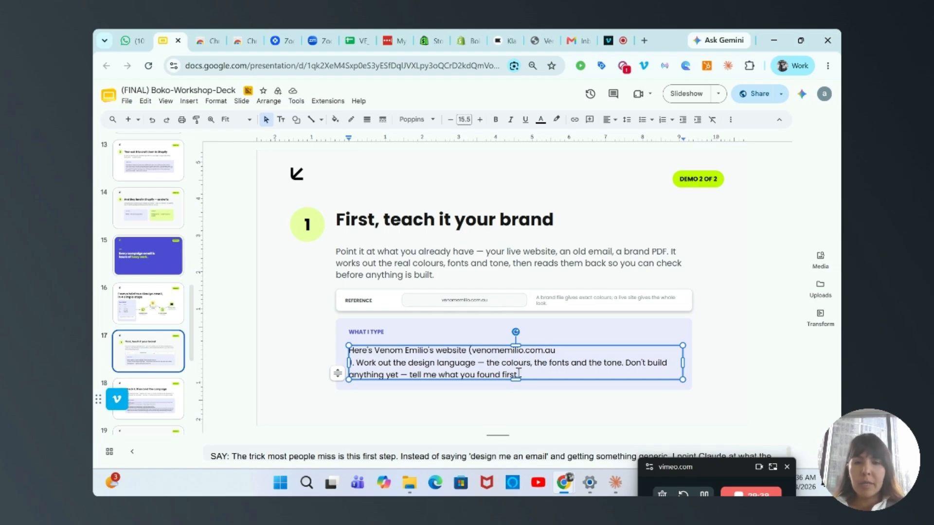
Copy the "What I type" brand-analysis prompt from the slide "First, teach it your brand" into a new Claude chat and send it
{"action": "left_click_drag", "start_coordinate": [518, 374], "coordinate": [344, 343]}
{"action": "key", "text": "ctrl+c"}
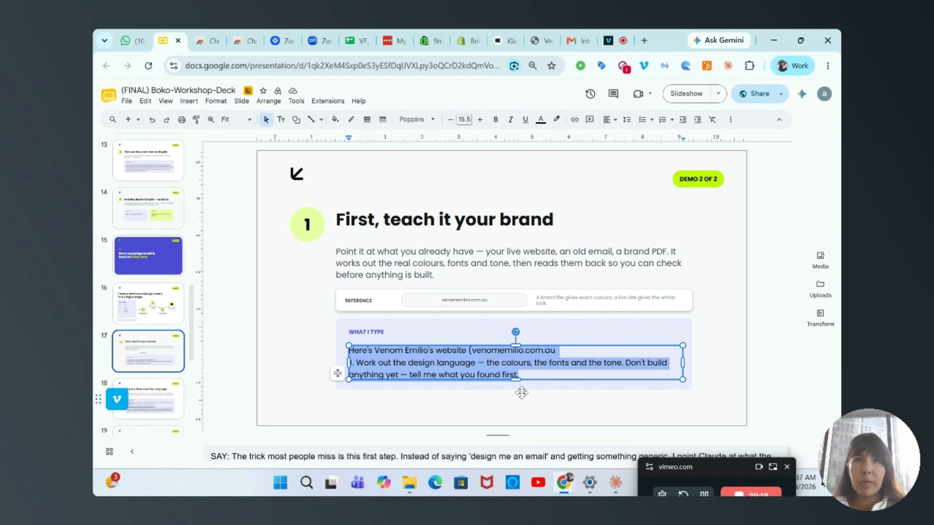
{"action": "left_click", "coordinate": [616, 482]}
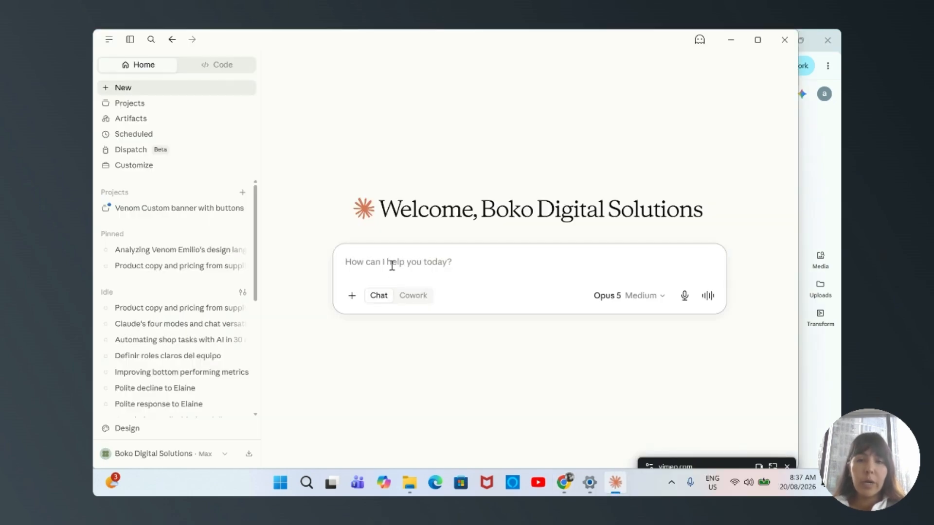
{"action": "key", "text": "ctrl+v"}
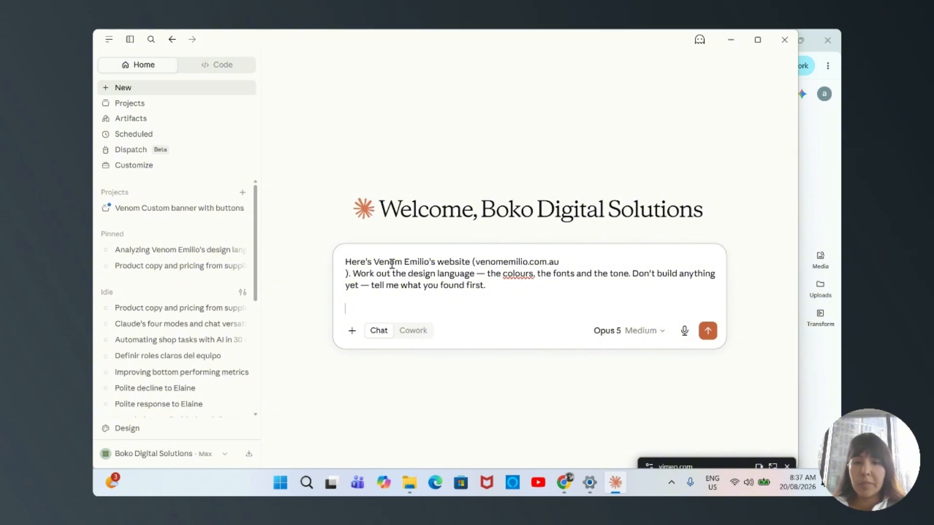
{"action": "left_click", "coordinate": [352, 331]}
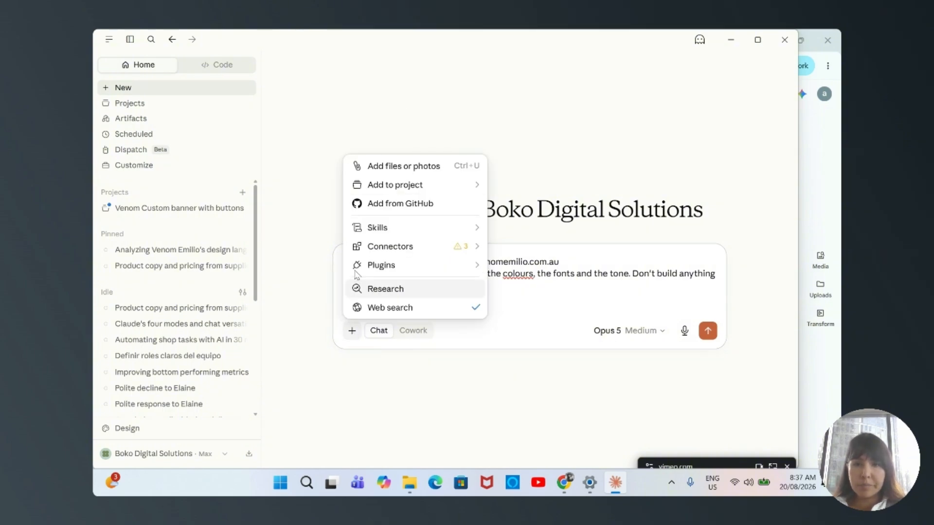
{"action": "left_click", "coordinate": [517, 308]}
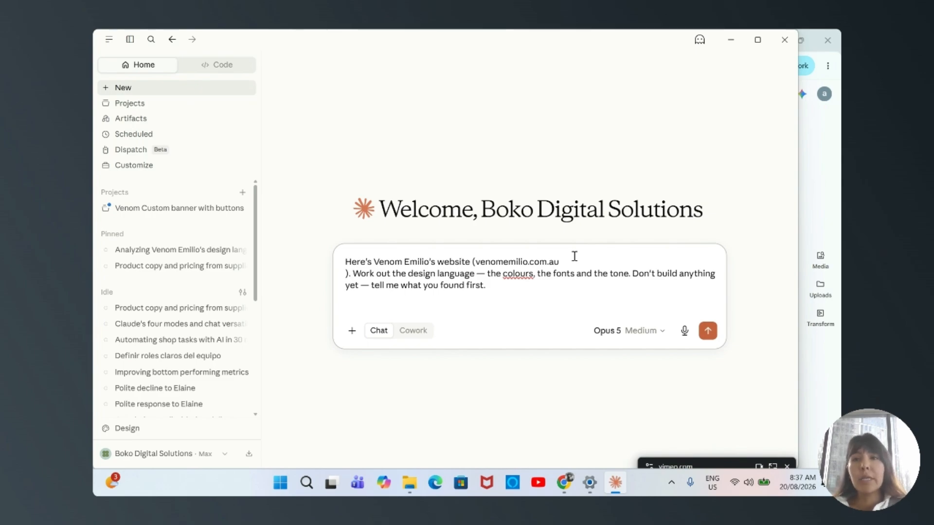
{"action": "left_click", "coordinate": [708, 331]}
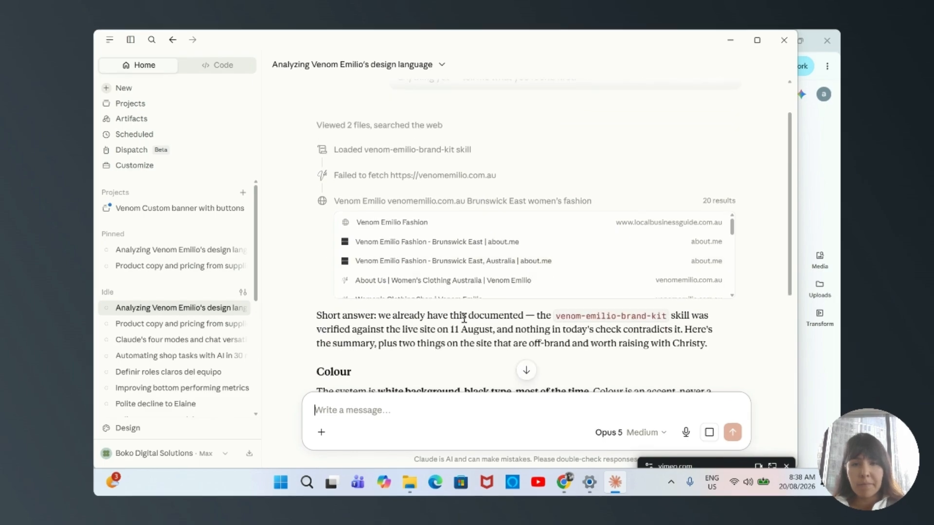
Read through Claude's reply on the brand's colours, typography, tone and flagged issues
{"action": "scroll", "coordinate": [463, 319], "scroll_direction": "down", "scroll_amount": 6}
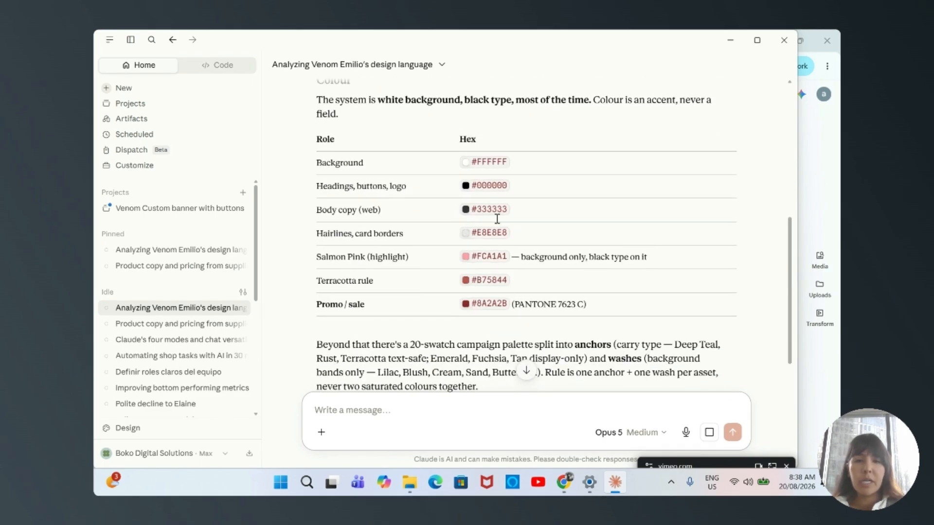
{"action": "scroll", "coordinate": [548, 303], "scroll_direction": "down", "scroll_amount": 1}
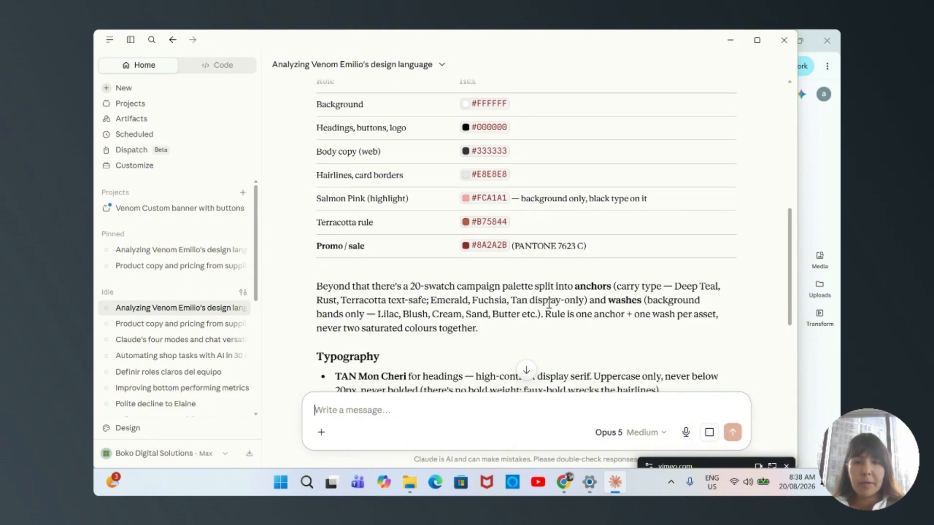
{"action": "scroll", "coordinate": [548, 303], "scroll_direction": "down", "scroll_amount": 8}
{"action": "scroll", "coordinate": [475, 253], "scroll_direction": "up", "scroll_amount": 5}
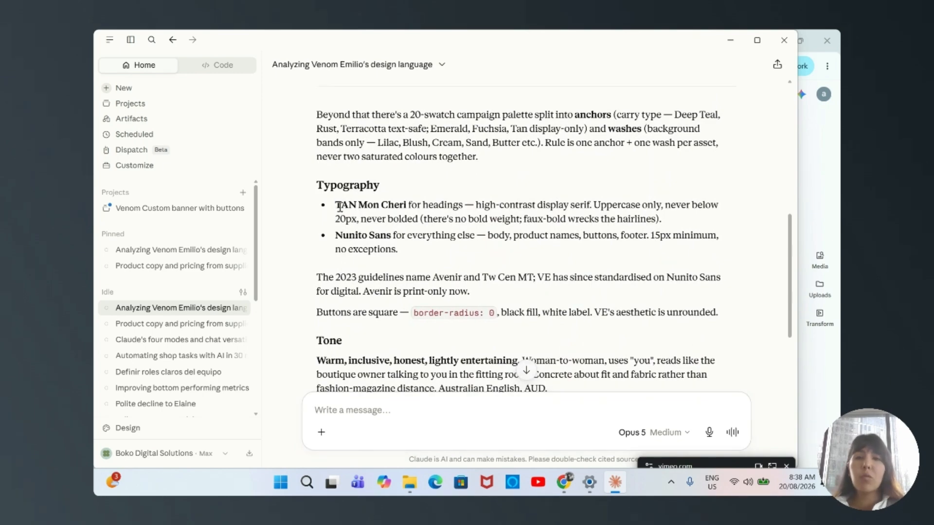
{"action": "left_click_drag", "start_coordinate": [336, 207], "coordinate": [406, 205]}
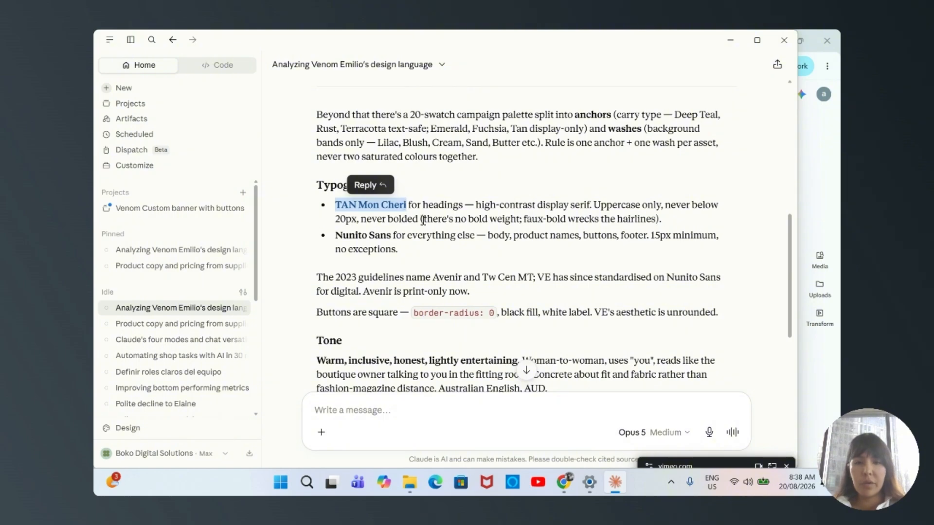
{"action": "scroll", "coordinate": [560, 291], "scroll_direction": "down", "scroll_amount": 1}
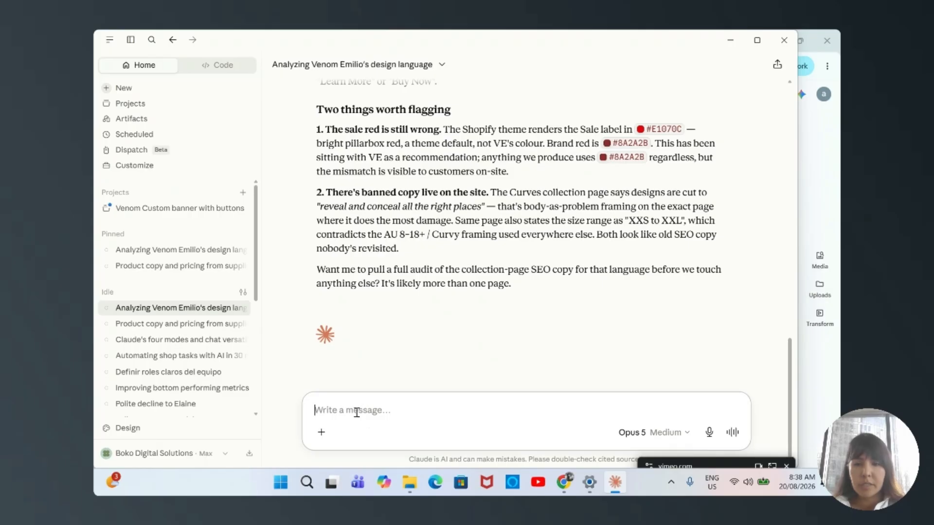
Copy the spring drop email brief from slide 18, "Check it, then brief the campaign", into the message of the same Claude chat
{"action": "left_click", "coordinate": [615, 481]}
{"action": "scroll", "coordinate": [161, 331], "scroll_direction": "down", "scroll_amount": 3}
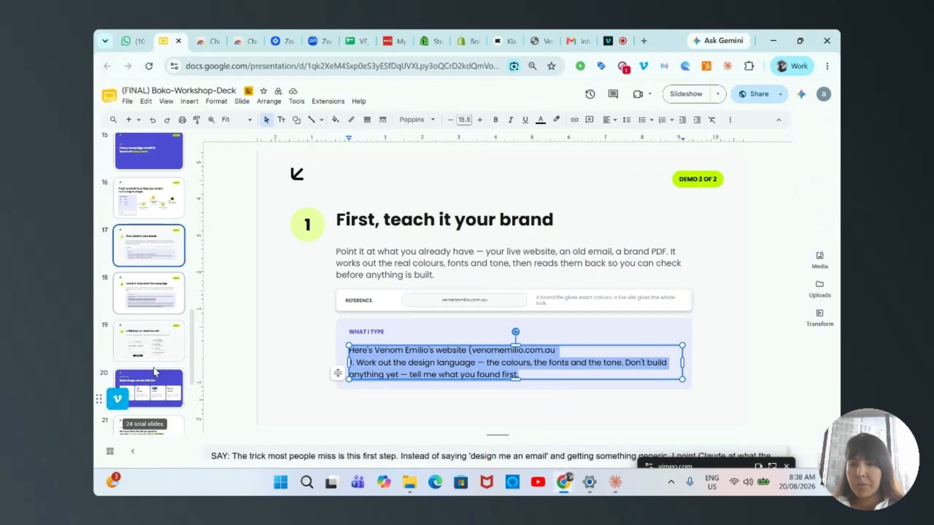
{"action": "left_click", "coordinate": [150, 269]}
{"action": "left_click", "coordinate": [510, 334]}
{"action": "left_click_drag", "start_coordinate": [618, 384], "coordinate": [347, 308]}
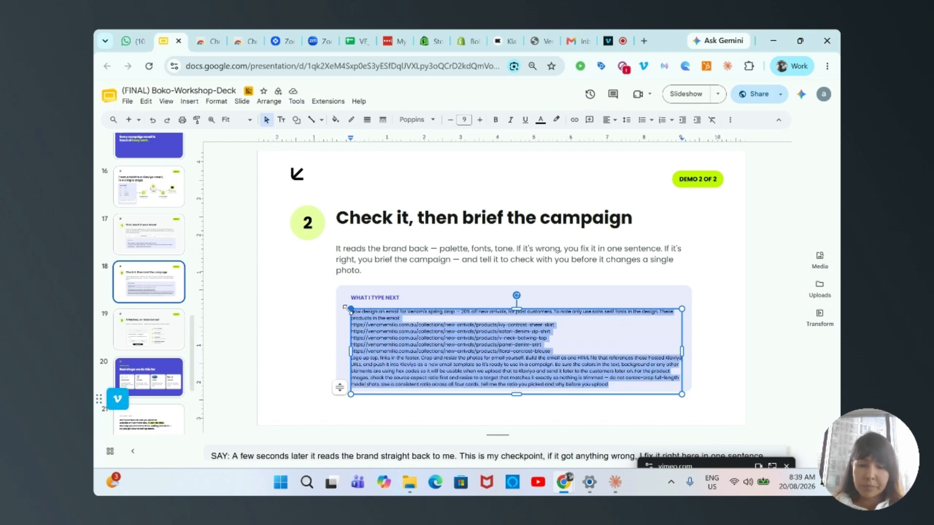
{"action": "left_click", "coordinate": [615, 482]}
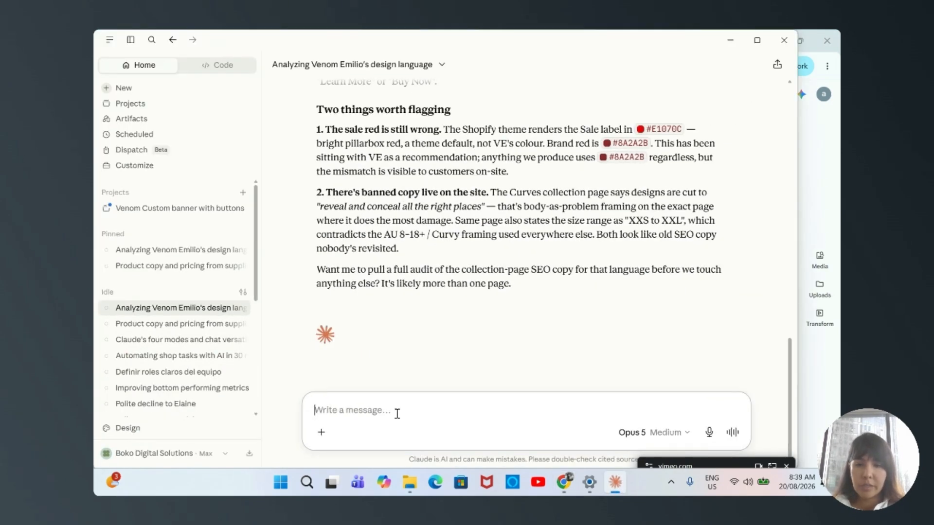
{"action": "type", "text": "Now design an email for Venom’s spring drop — 20% off new arrivals, for past customers. To note only use sans serif fonts in the design. These products in the email https://venomemilio.com.au/collections/new-arrivals/products/ivy-contrast-sheer-skirt https://venomemilio.com.au/collections/new-arrivals/products/safari-denim-zip-shirt https://venomemilio.com.au/collections/new-arrivals/products/v-neck-batwing-top https://venomemilio.com.au/collections/new-arrivals/products/panel-denim-skirt https://venomemilio.com.au/collections/new-arrivals/products/floral-contrast-blouse Logo up top, links in the footer. Crop and resize the photos for email yourself. Build the email as one HTML file that references those hosted Klaviyo URLs, and push it into Klaviyo as a new email template so it’s ready to use in a campaign. Be sure the colors in the text, background or any other elements are using hex codes so it will be usable when we upload that to Klaviyo and send it later to the customers later on. For the product images, check the source aspect ratio first and resize to a target that matches it exactly so nothing is trimmed — do not centre-crop full-length model shots. Use a consistent ratio across all four cards. Tell me the ratio you picked and why before you upload."}
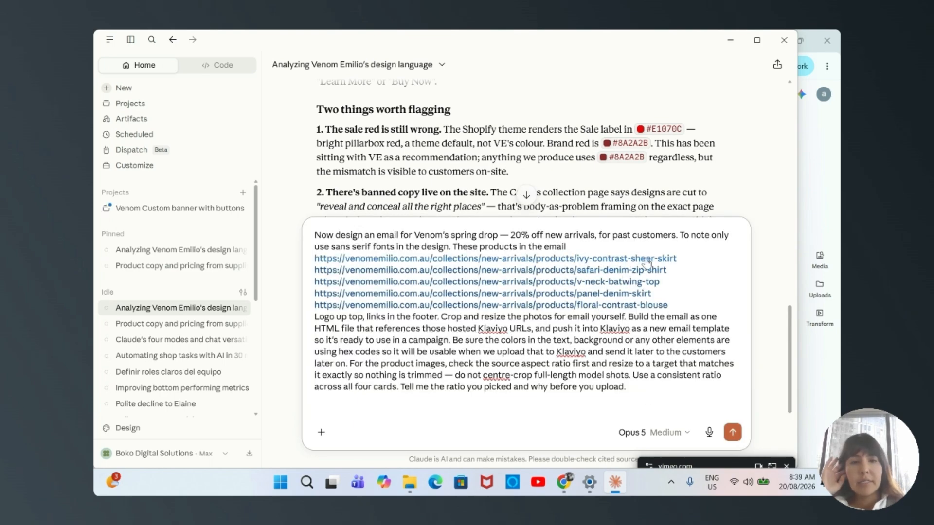
In a new browser tab, open venomemilio.com.au, go to the Printed Utility Jacket in New Arrivals and copy its page address
{"action": "left_click", "coordinate": [730, 39]}
{"action": "left_click", "coordinate": [644, 41]}
{"action": "type", "text": "veno"}
{"action": "key", "text": "Return"}
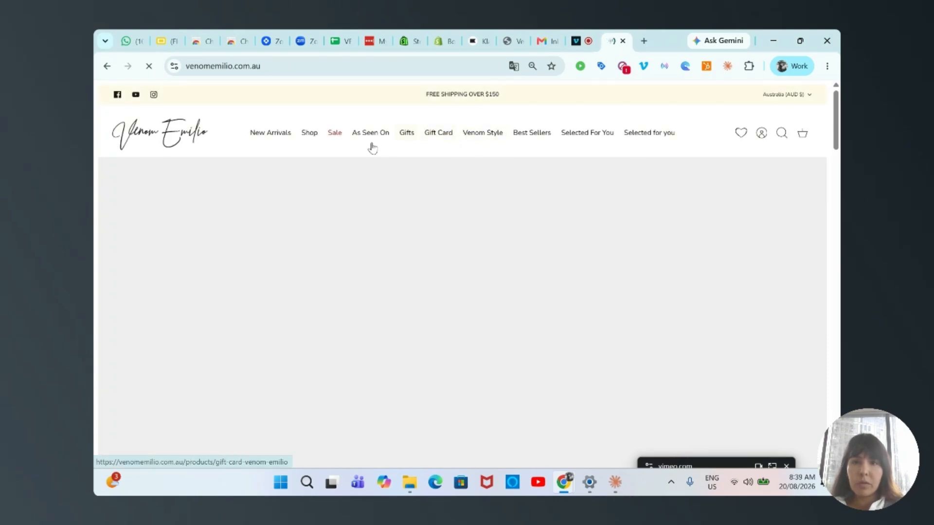
{"action": "left_click", "coordinate": [270, 139]}
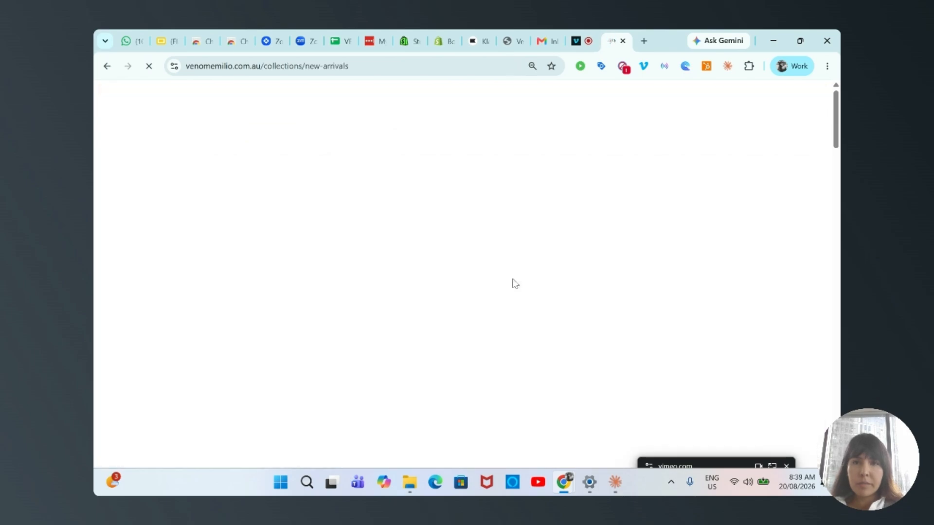
{"action": "scroll", "coordinate": [575, 363], "scroll_direction": "down", "scroll_amount": 3}
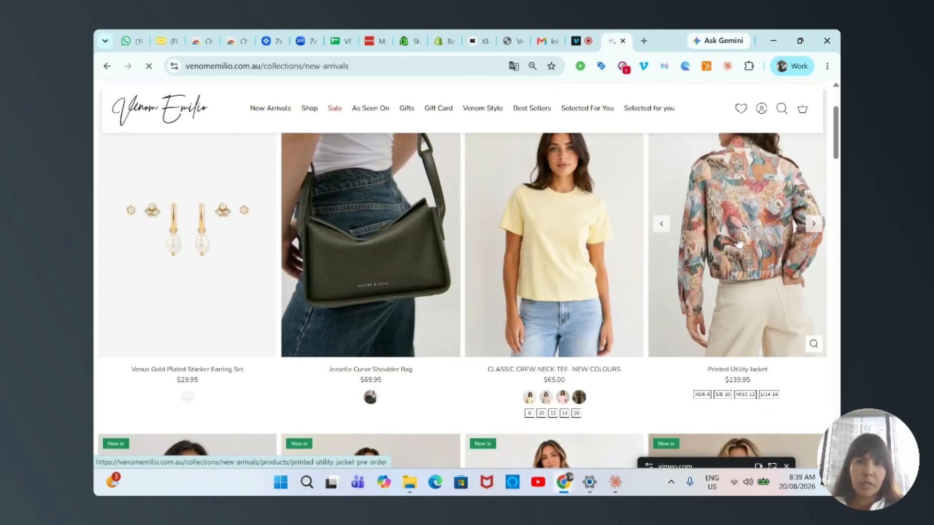
{"action": "left_click", "coordinate": [773, 246]}
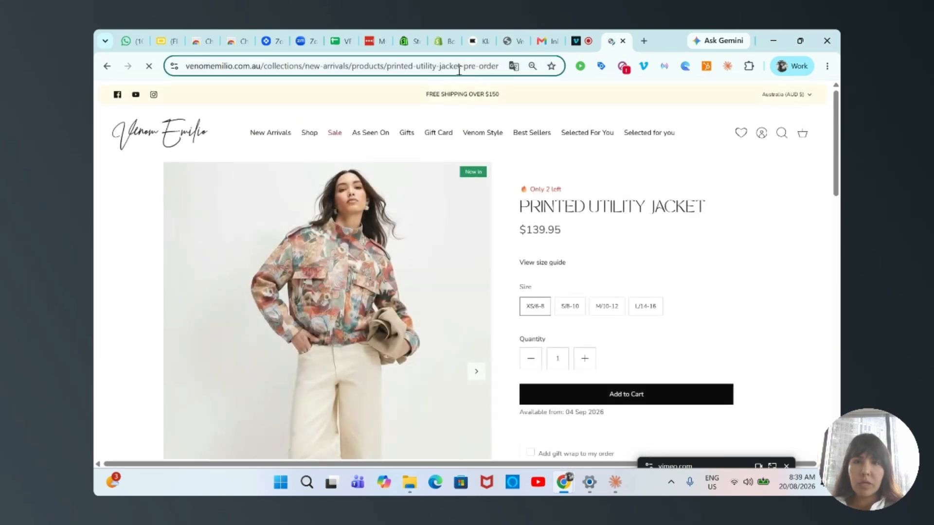
{"action": "left_click", "coordinate": [460, 72]}
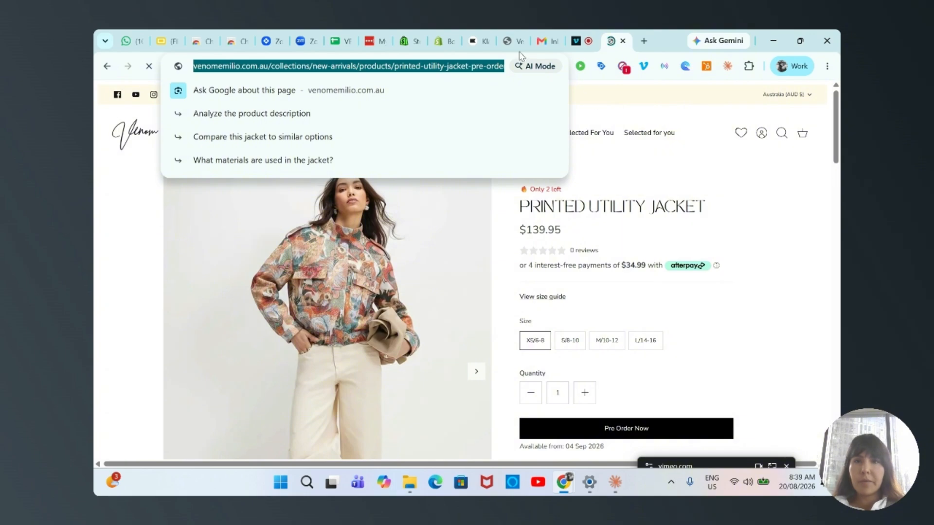
Replace the v-neck-batwing-top link in the Claude brief with the printed-utility-jacket-pre-order link on its own line
{"action": "left_click", "coordinate": [612, 479]}
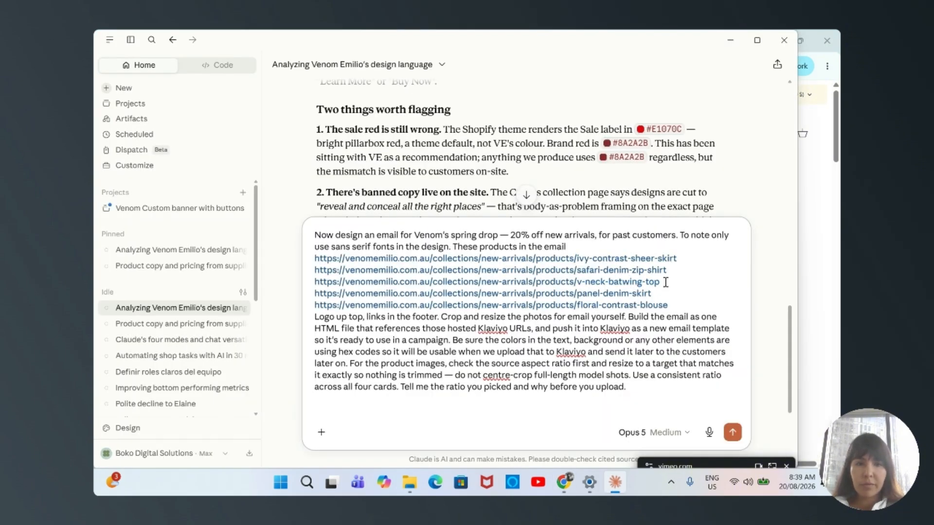
{"action": "left_click_drag", "start_coordinate": [659, 281], "coordinate": [325, 281]}
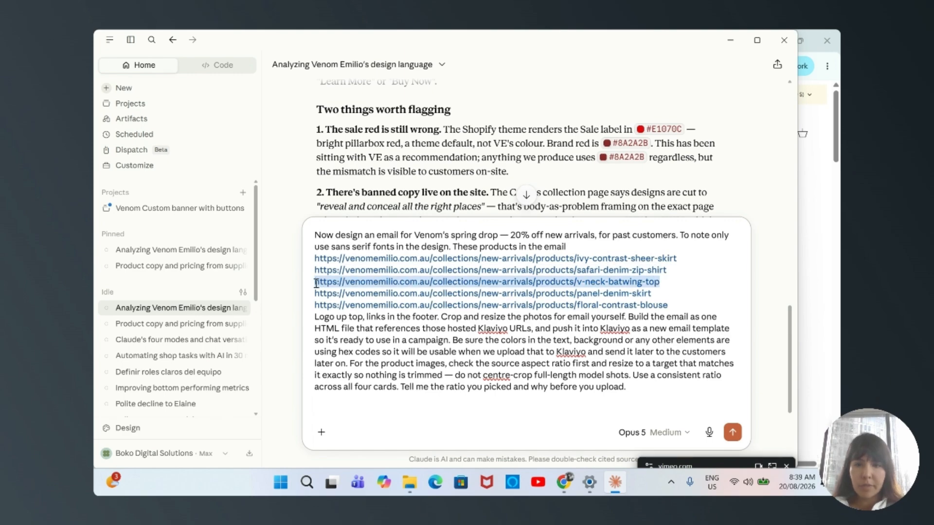
{"action": "key", "text": "BackSpace"}
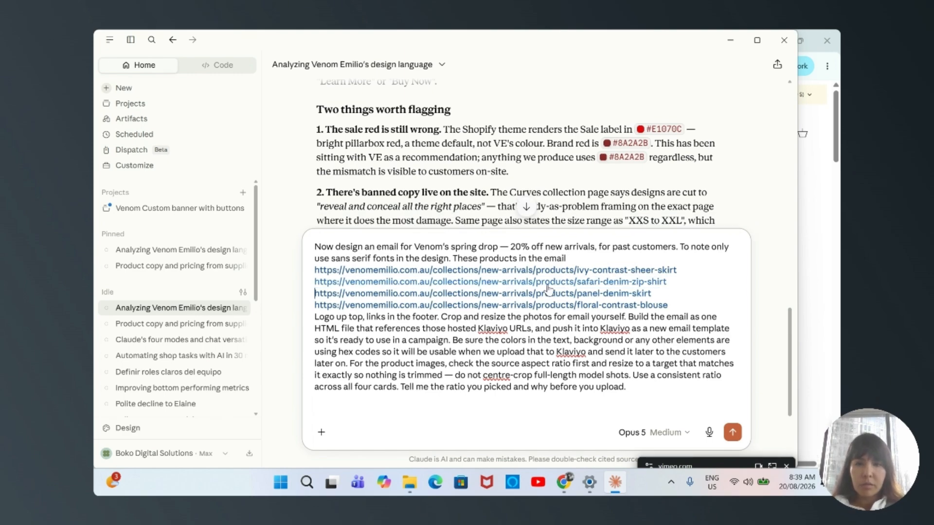
{"action": "key", "text": "ctrl+v"}
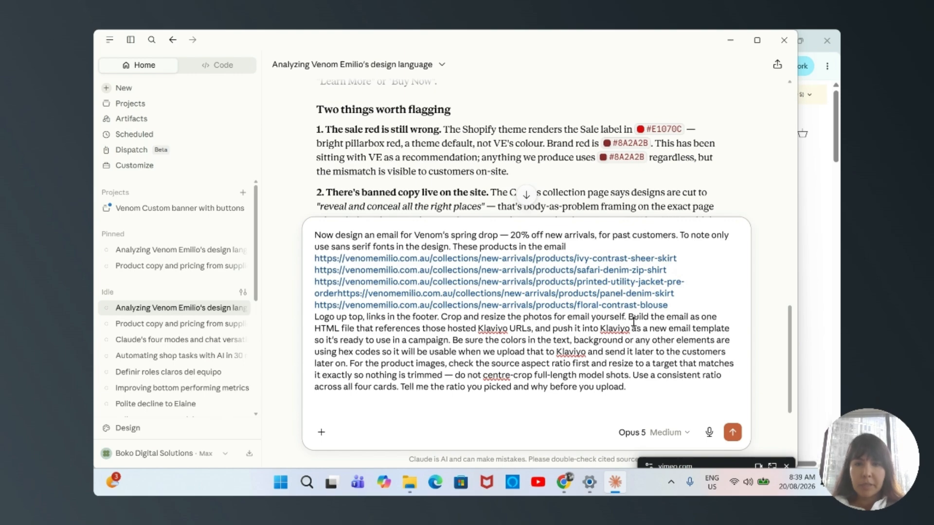
{"action": "key", "text": "Return"}
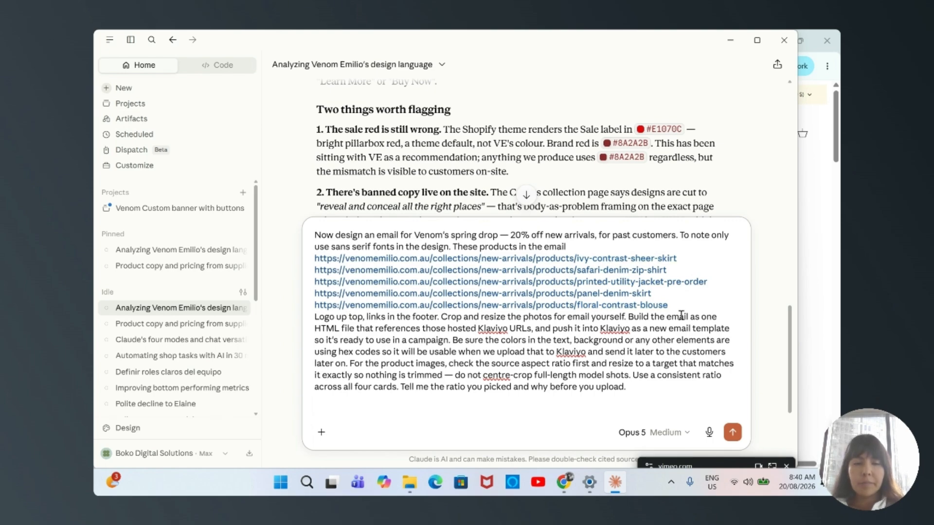
Return to the store's New Arrivals in the browser, open the Relaxed Drawstring Utility Shirt and copy its page address
{"action": "left_click", "coordinate": [615, 485]}
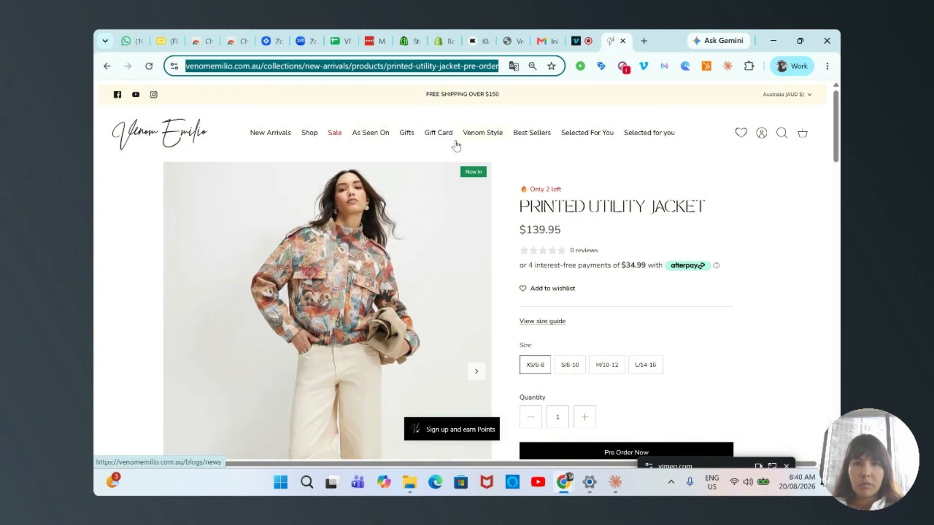
{"action": "mouse_move", "coordinate": [370, 144]}
{"action": "left_click", "coordinate": [310, 138]}
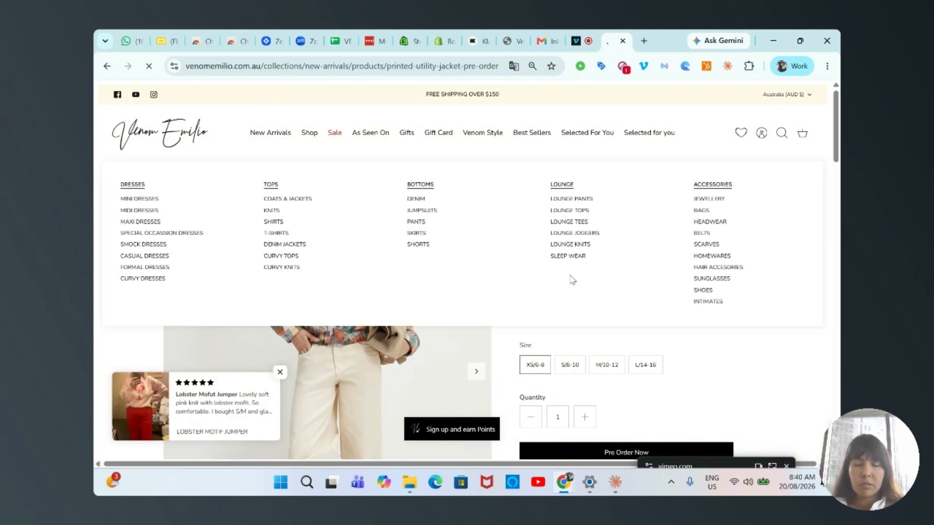
{"action": "scroll", "coordinate": [569, 278], "scroll_direction": "down", "scroll_amount": 5}
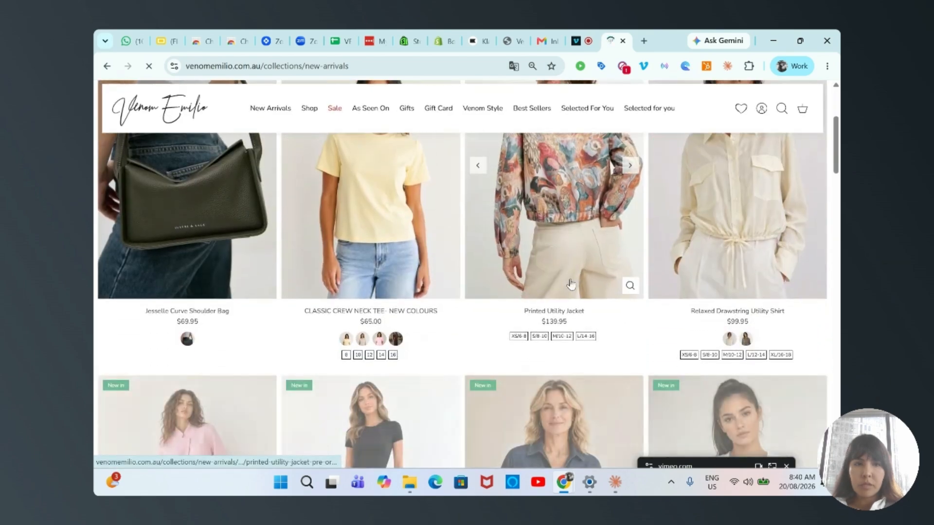
{"action": "left_click", "coordinate": [726, 230]}
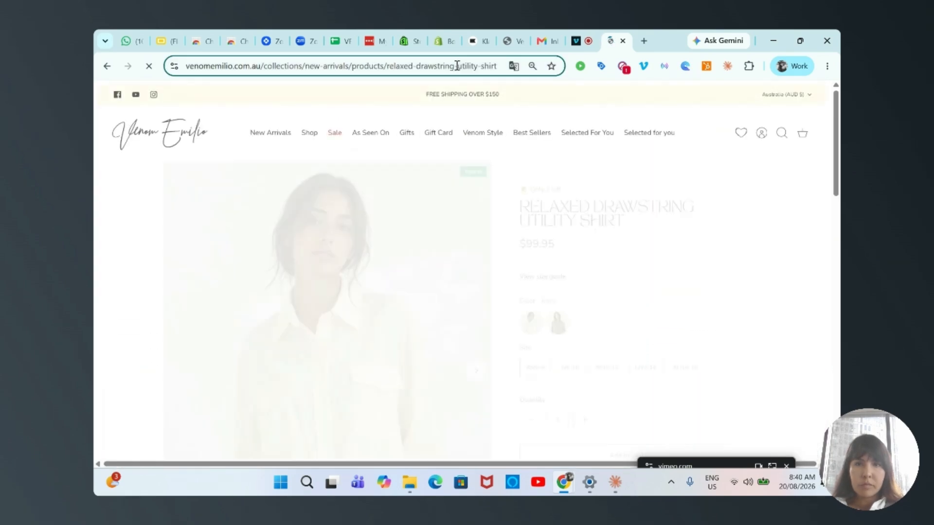
{"action": "left_click", "coordinate": [457, 68]}
{"action": "key", "text": "ctrl+c"}
Add the relaxed-drawstring-utility-shirt link to the Claude brief on a new line below the floral-contrast-blouse link
{"action": "left_click", "coordinate": [615, 482]}
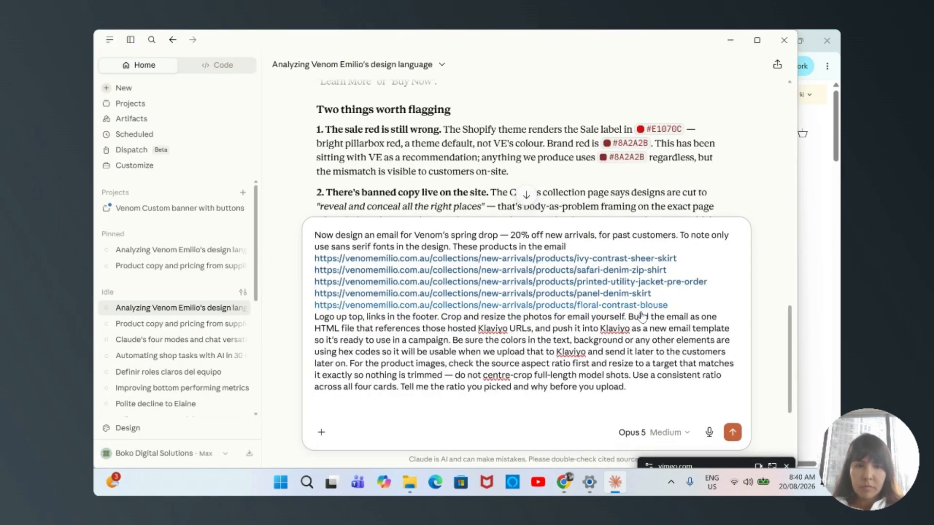
{"action": "left_click", "coordinate": [673, 304]}
{"action": "key", "text": "shift+Return"}
{"action": "key", "text": "ctrl+v"}
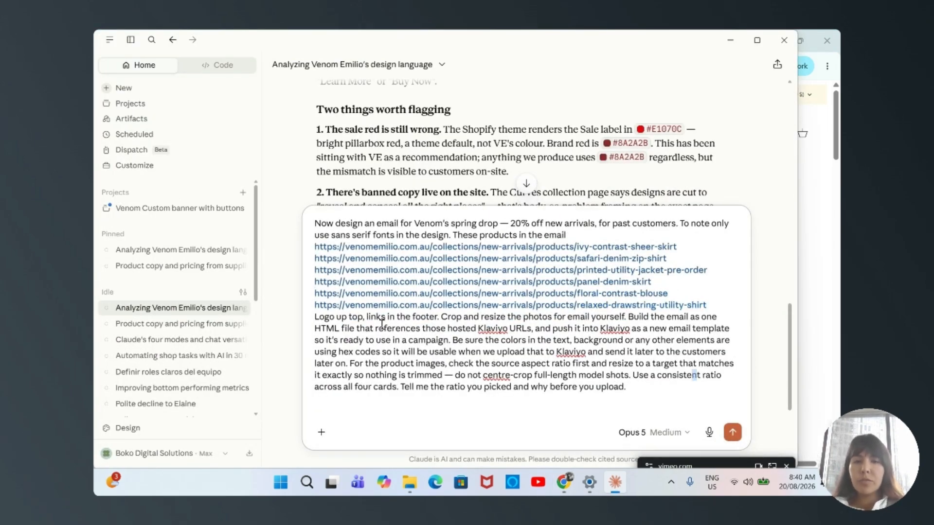
Add "for social networks" after "links in the footer" in the brief and send the message
{"action": "left_click", "coordinate": [439, 317]}
{"action": "type", "text": "for social"}
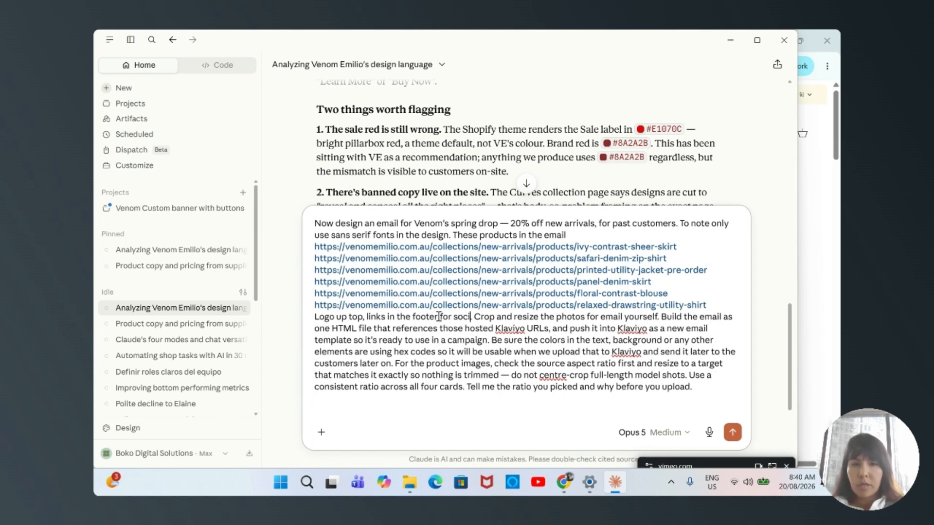
{"action": "type", "text": " networks."}
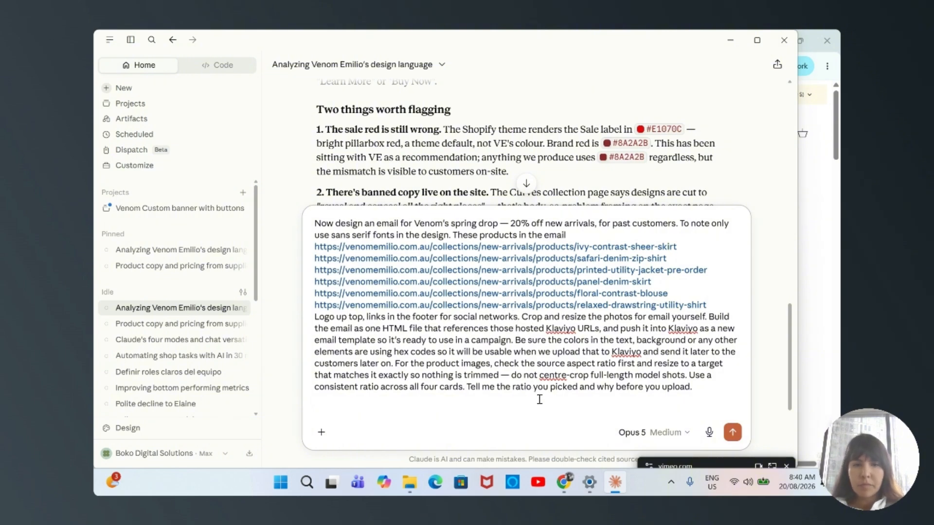
{"action": "scroll", "coordinate": [562, 391], "scroll_direction": "up", "scroll_amount": 3}
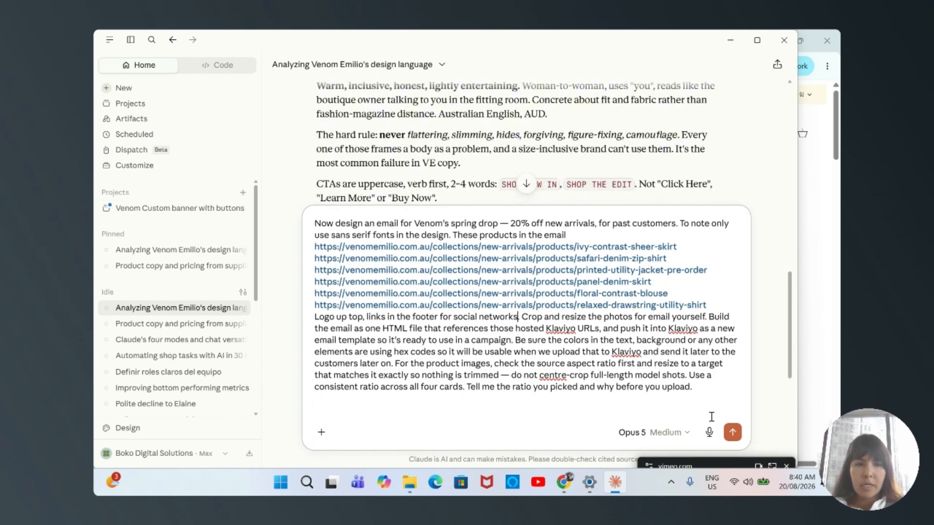
{"action": "left_click", "coordinate": [732, 433]}
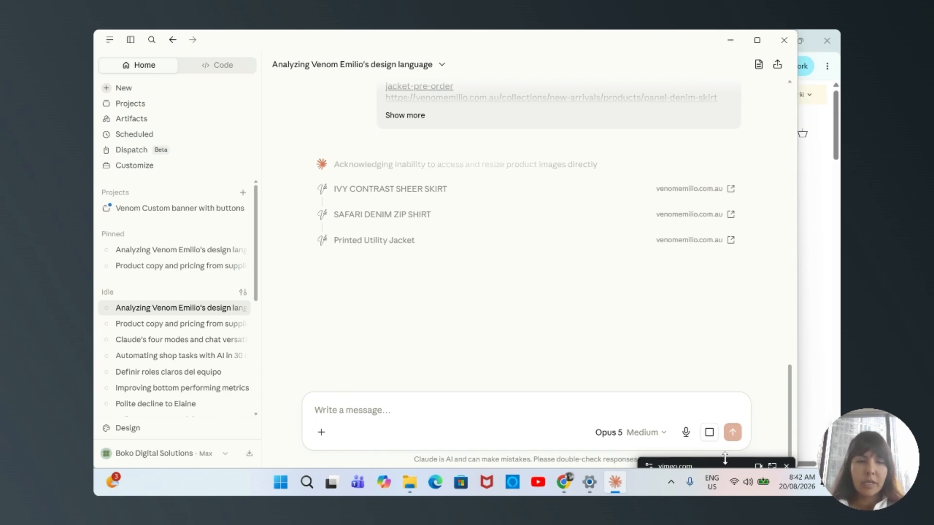
Answer Claude's questions: use all six products in a 2-up, three-row grid and include the jacket with a 'Pre-order — ships early September' label
{"action": "mouse_move", "coordinate": [720, 467]}
{"action": "left_click_drag", "start_coordinate": [718, 462], "coordinate": [724, 391]}
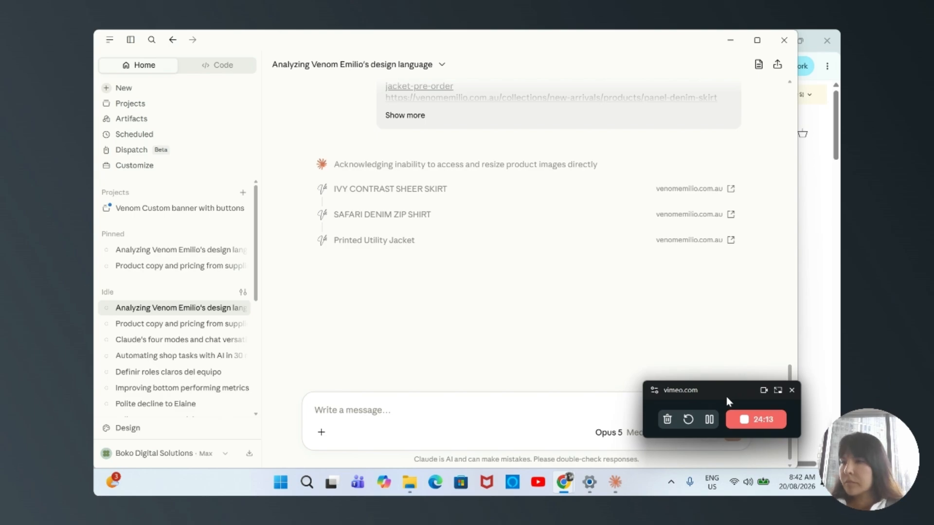
{"action": "scroll", "coordinate": [632, 335], "scroll_direction": "down", "scroll_amount": 5}
{"action": "scroll", "coordinate": [588, 321], "scroll_direction": "up", "scroll_amount": 3}
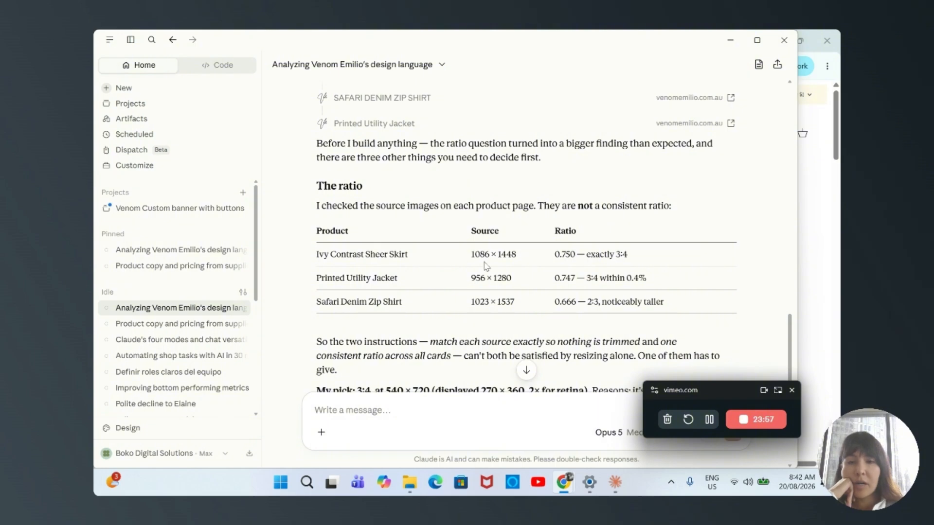
{"action": "scroll", "coordinate": [485, 266], "scroll_direction": "down", "scroll_amount": 4}
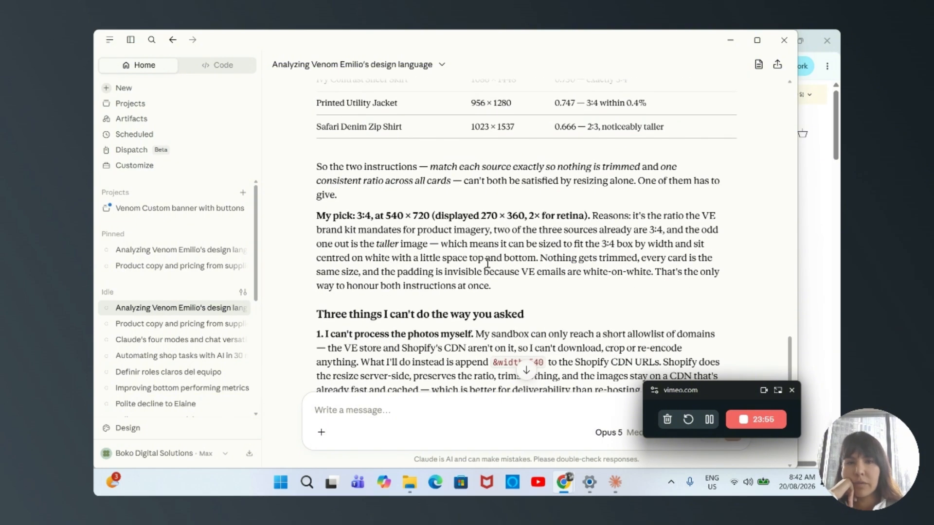
{"action": "scroll", "coordinate": [393, 202], "scroll_direction": "down", "scroll_amount": 3}
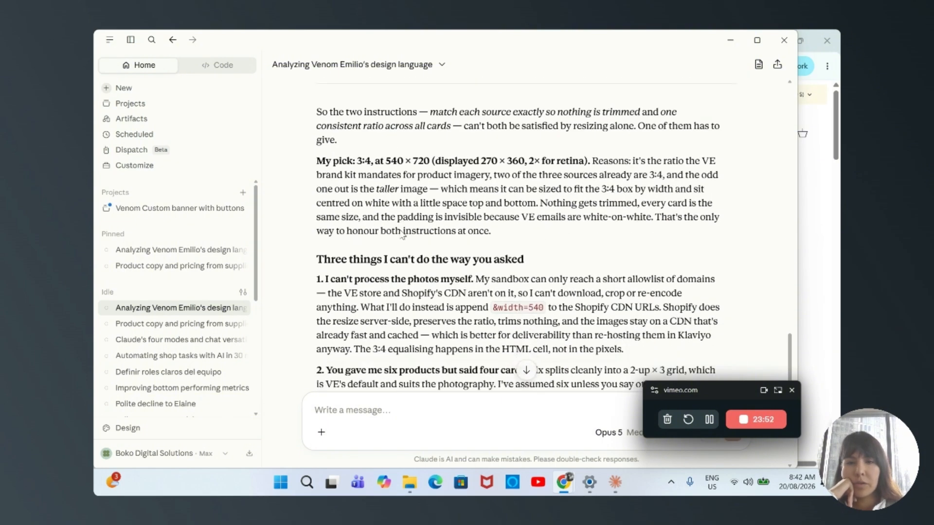
{"action": "scroll", "coordinate": [401, 236], "scroll_direction": "down", "scroll_amount": 2}
{"action": "scroll", "coordinate": [402, 236], "scroll_direction": "down", "scroll_amount": 6}
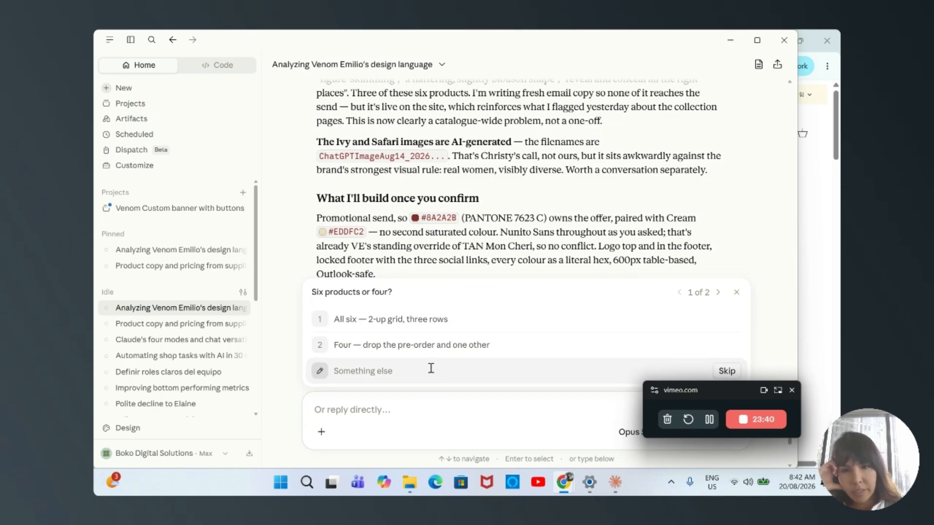
{"action": "left_click", "coordinate": [436, 327]}
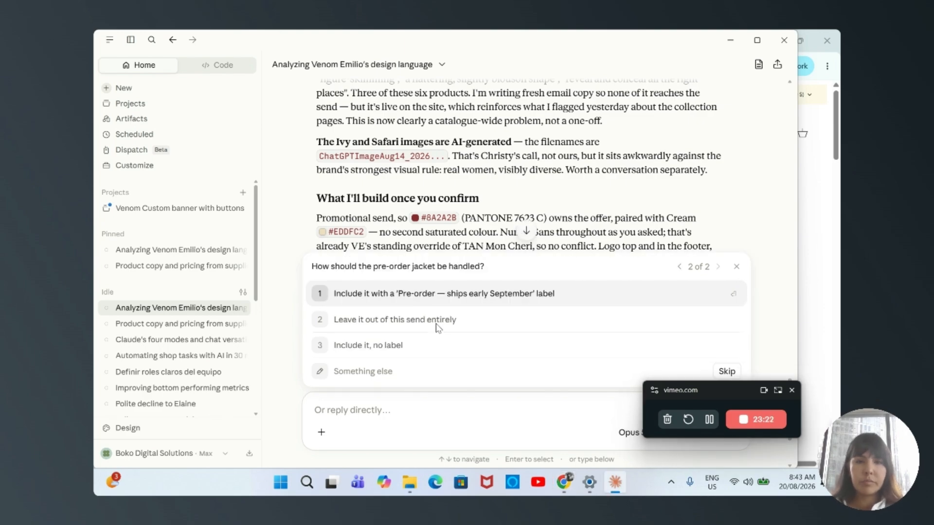
{"action": "left_click", "coordinate": [484, 294]}
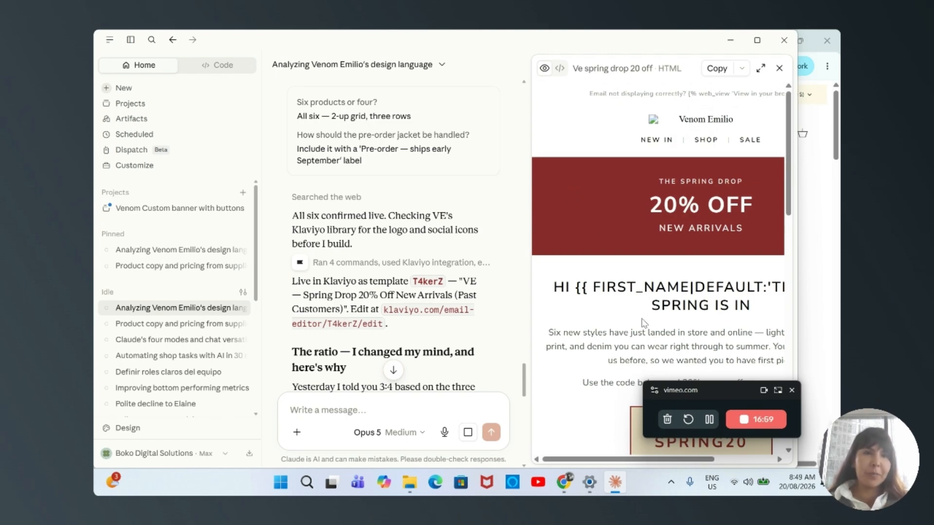
Review the generated spring drop email in Claude's HTML preview, from the 20% OFF banner through the Just Landed product grid
{"action": "left_click_drag", "start_coordinate": [723, 387], "coordinate": [450, 244]}
{"action": "mouse_move", "coordinate": [632, 468]}
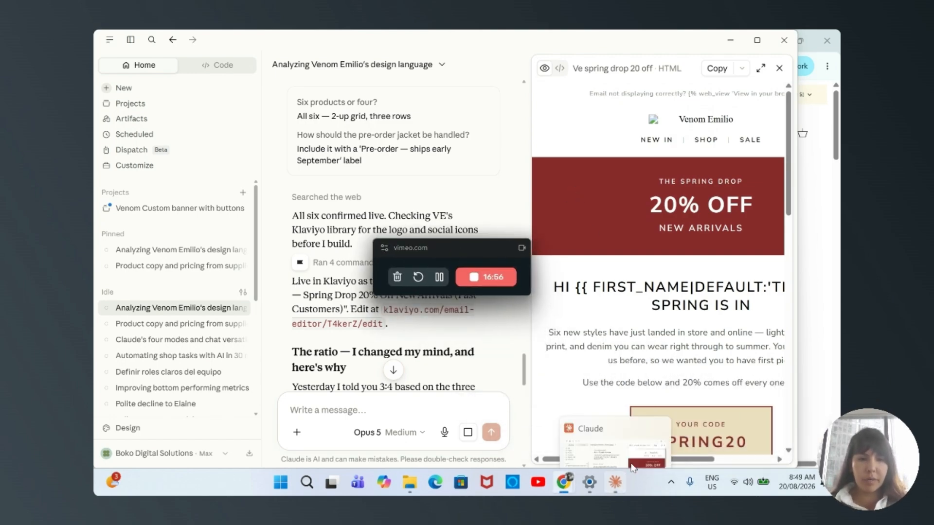
{"action": "scroll", "coordinate": [760, 449], "scroll_direction": "right", "scroll_amount": 4}
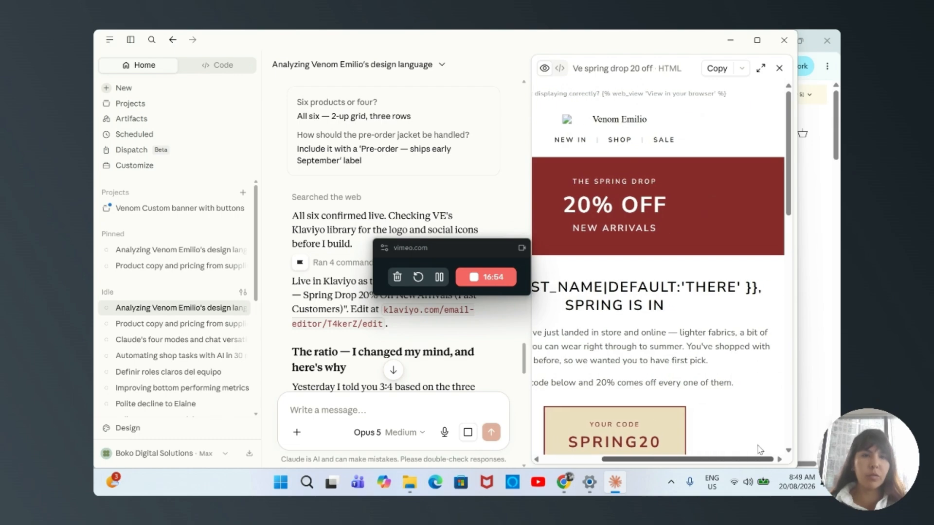
{"action": "scroll", "coordinate": [760, 449], "scroll_direction": "left", "scroll_amount": 3}
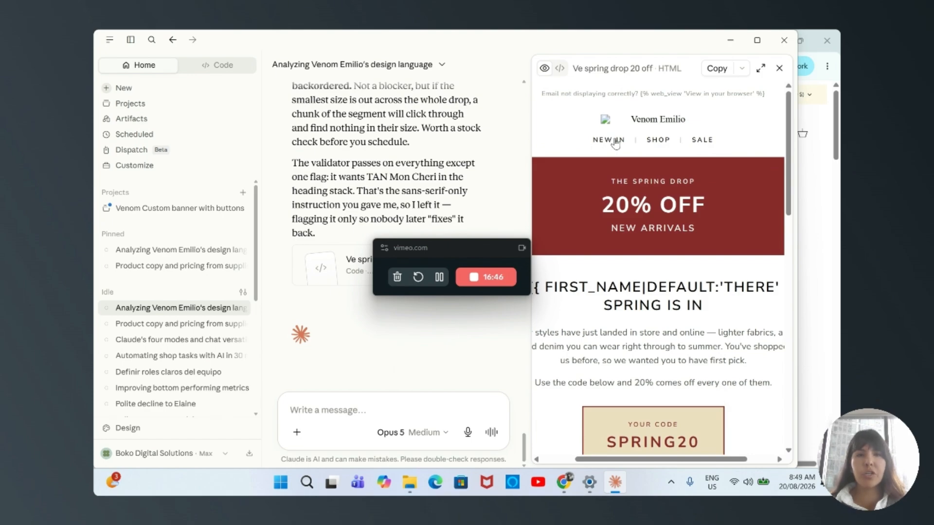
{"action": "left_click_drag", "start_coordinate": [790, 186], "coordinate": [771, 284]}
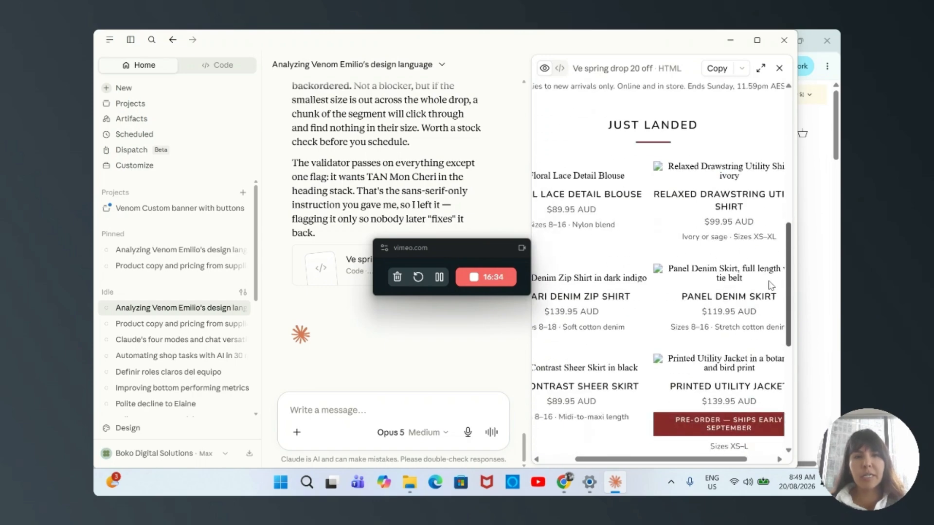
{"action": "scroll", "coordinate": [771, 283], "scroll_direction": "up", "scroll_amount": 10}
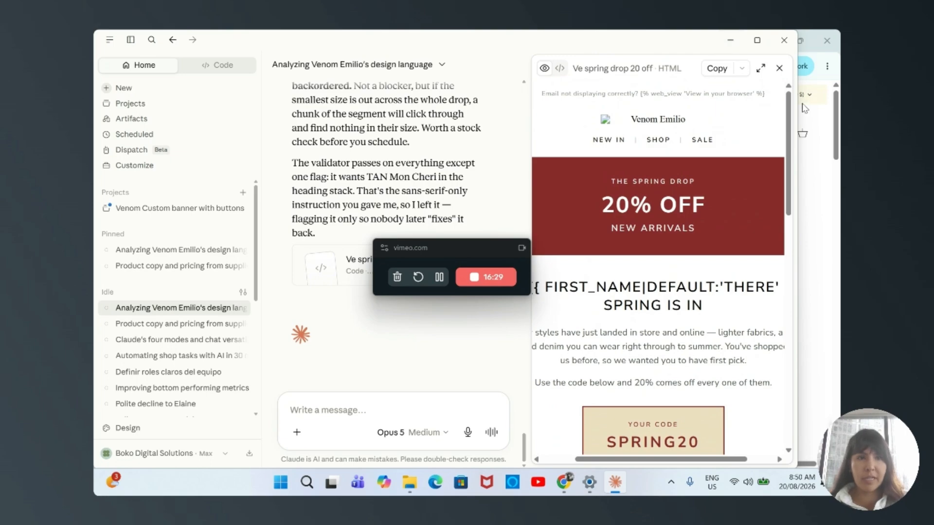
Switch to Klaviyo in the browser, open the newest VE — Spring Drop 20% Off template for editing and close the Composer chat
{"action": "left_click", "coordinate": [737, 42]}
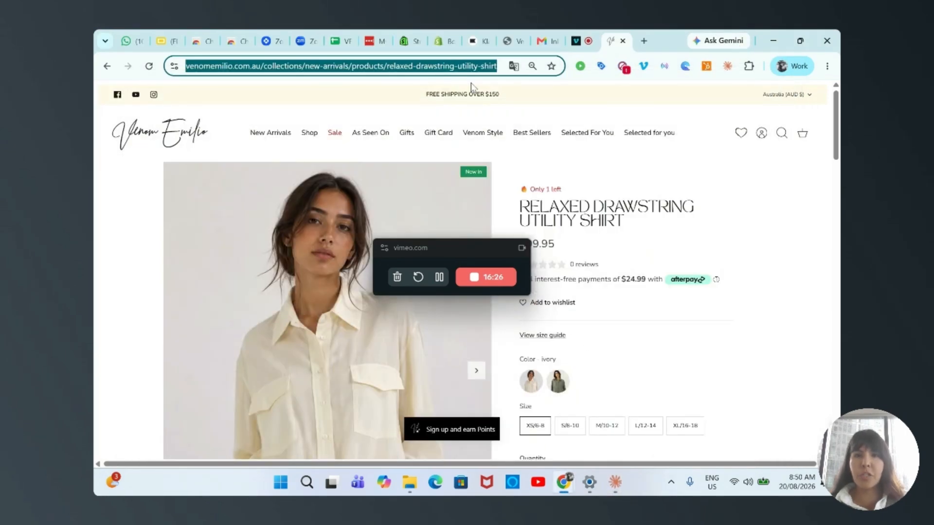
{"action": "left_click", "coordinate": [482, 43]}
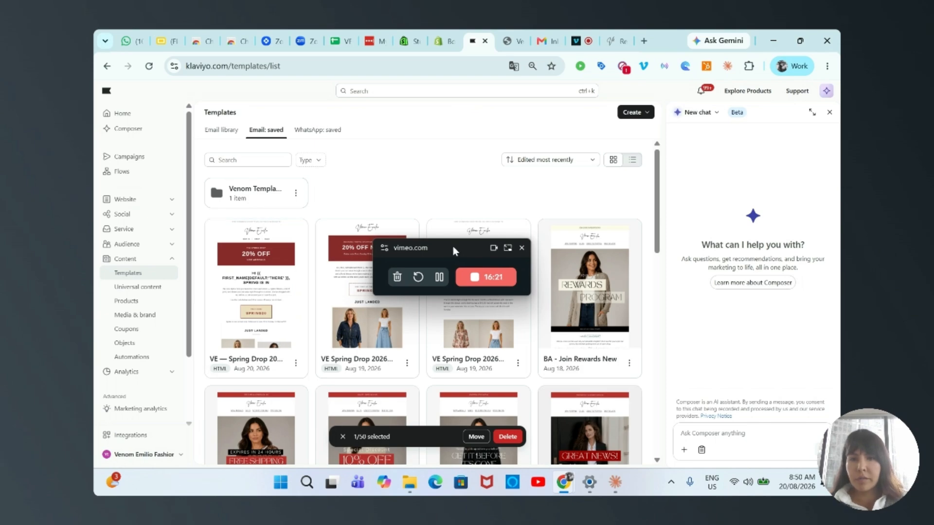
{"action": "left_click_drag", "start_coordinate": [453, 246], "coordinate": [596, 284]}
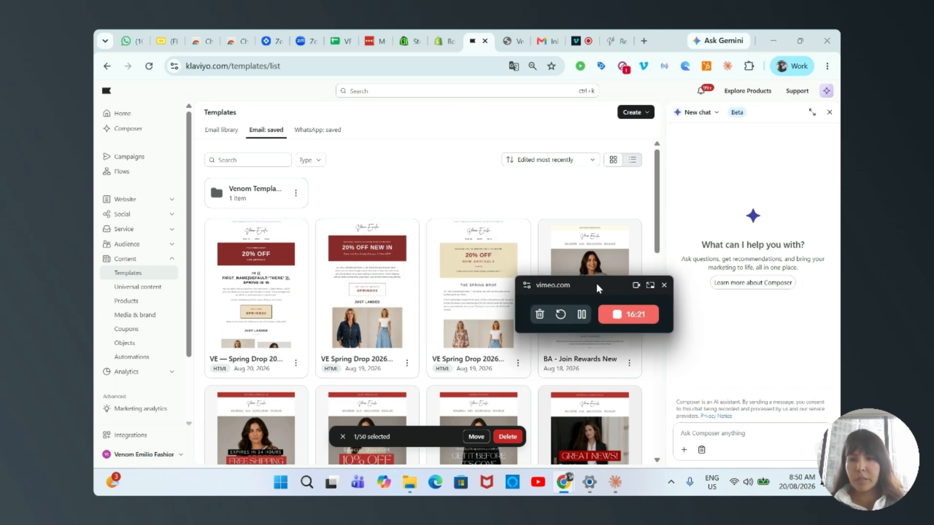
{"action": "left_click", "coordinate": [295, 364]}
{"action": "left_click", "coordinate": [297, 253]}
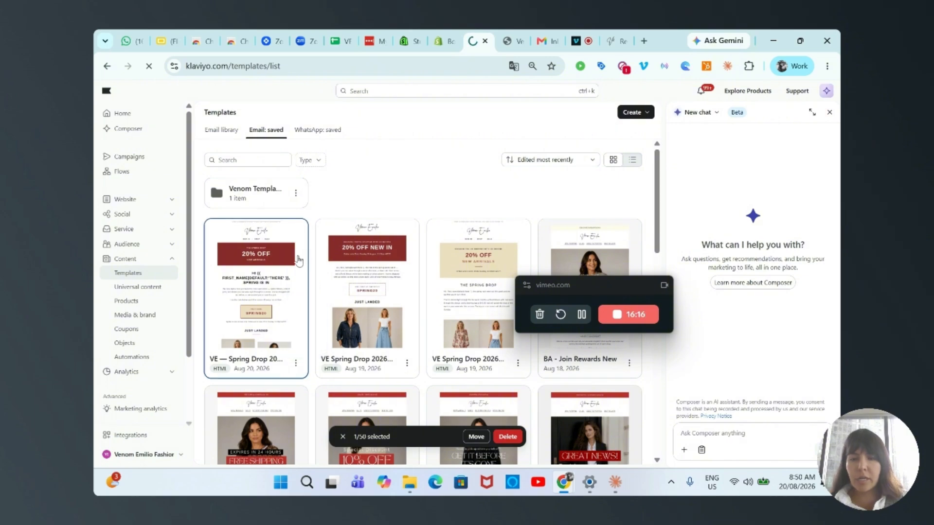
{"action": "left_click_drag", "start_coordinate": [588, 286], "coordinate": [731, 465]}
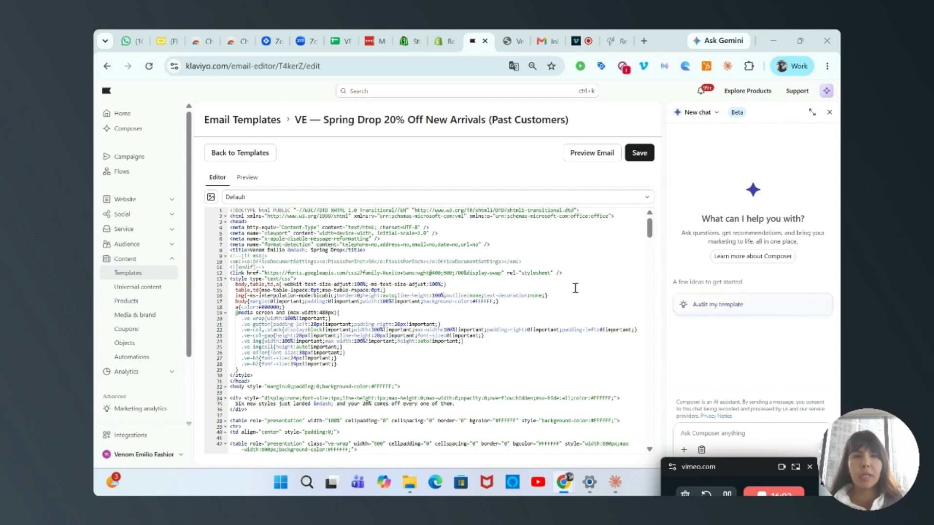
{"action": "left_click", "coordinate": [829, 112]}
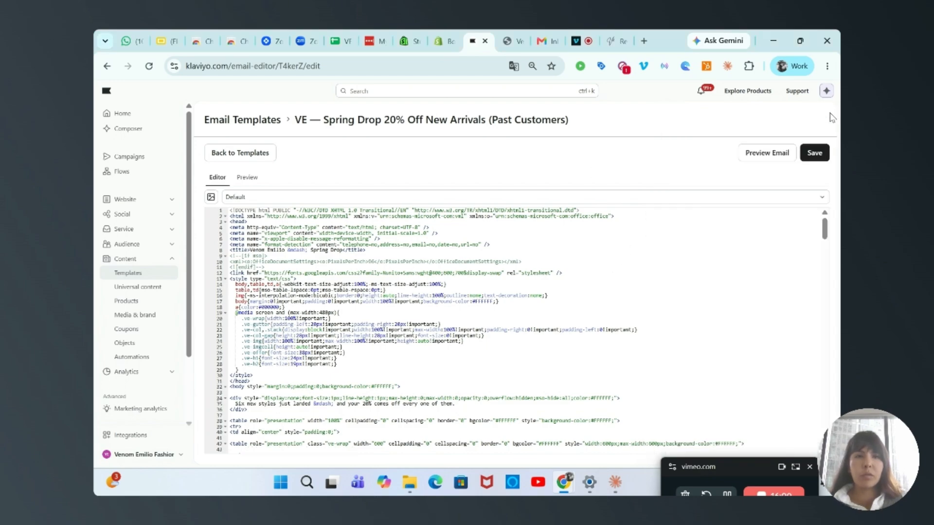
Preview the email directly in Klaviyo, checking the banner, product image sizes, Shop New In button and footer spacing, and close the preview
{"action": "left_click", "coordinate": [763, 153]}
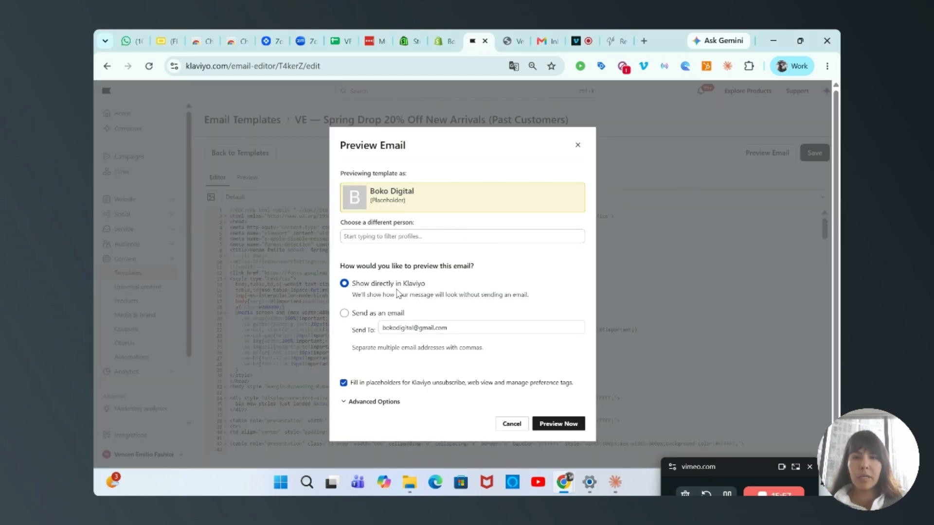
{"action": "left_click", "coordinate": [557, 422]}
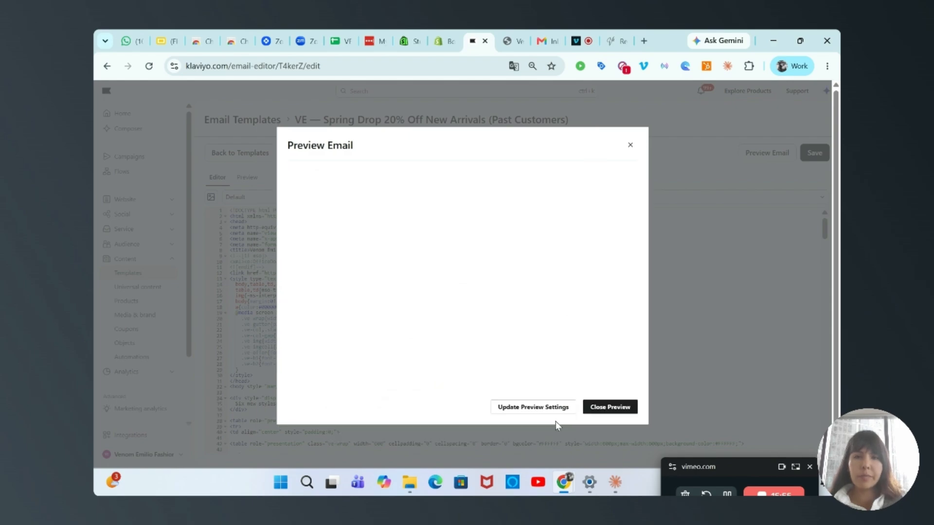
{"action": "scroll", "coordinate": [500, 276], "scroll_direction": "down", "scroll_amount": 8}
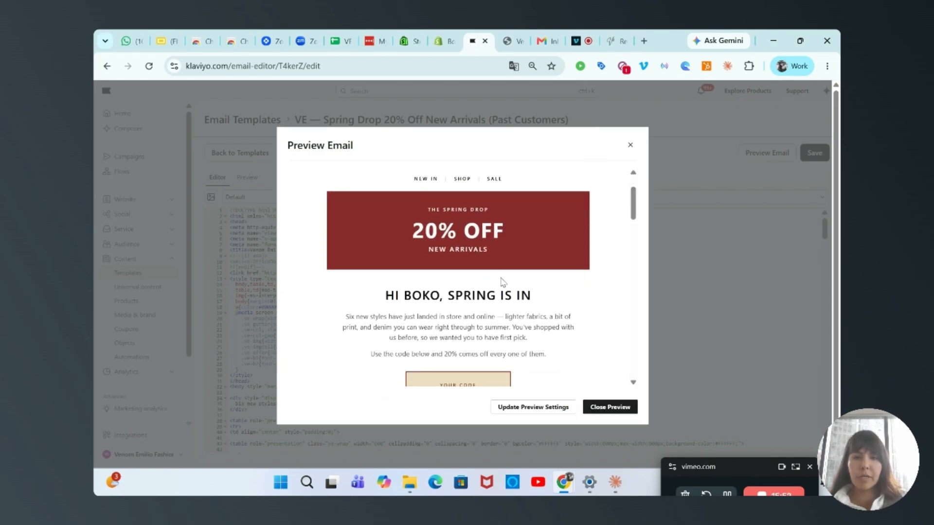
{"action": "scroll", "coordinate": [501, 283], "scroll_direction": "down", "scroll_amount": 1}
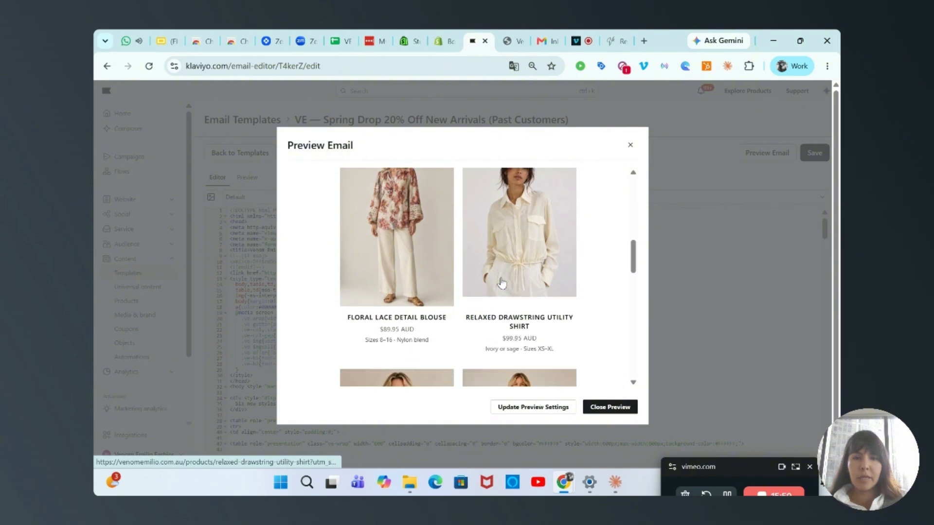
{"action": "scroll", "coordinate": [501, 283], "scroll_direction": "down", "scroll_amount": 8}
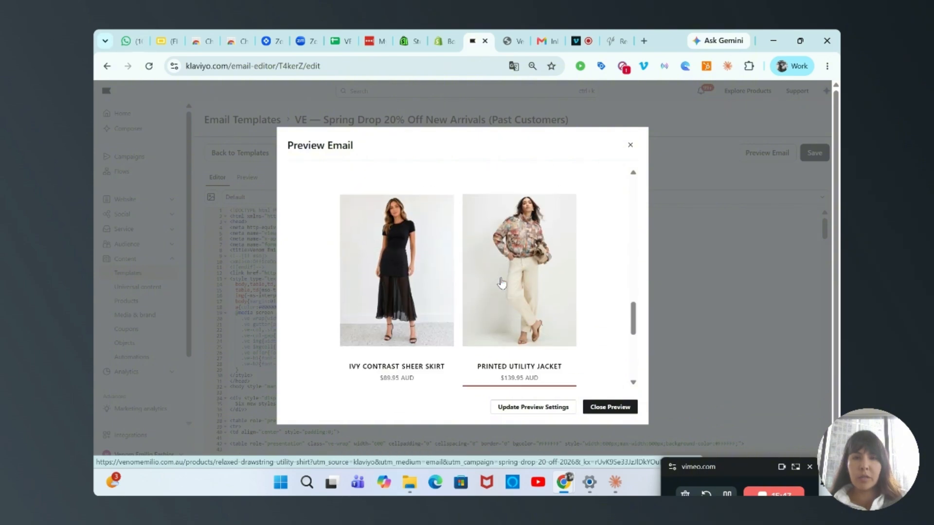
{"action": "scroll", "coordinate": [501, 282], "scroll_direction": "down", "scroll_amount": 2}
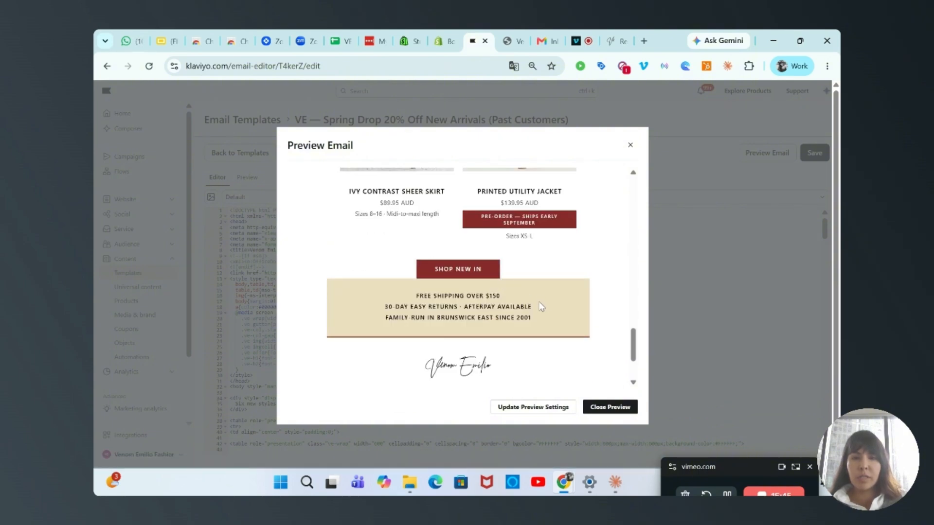
{"action": "scroll", "coordinate": [541, 306], "scroll_direction": "up", "scroll_amount": 12}
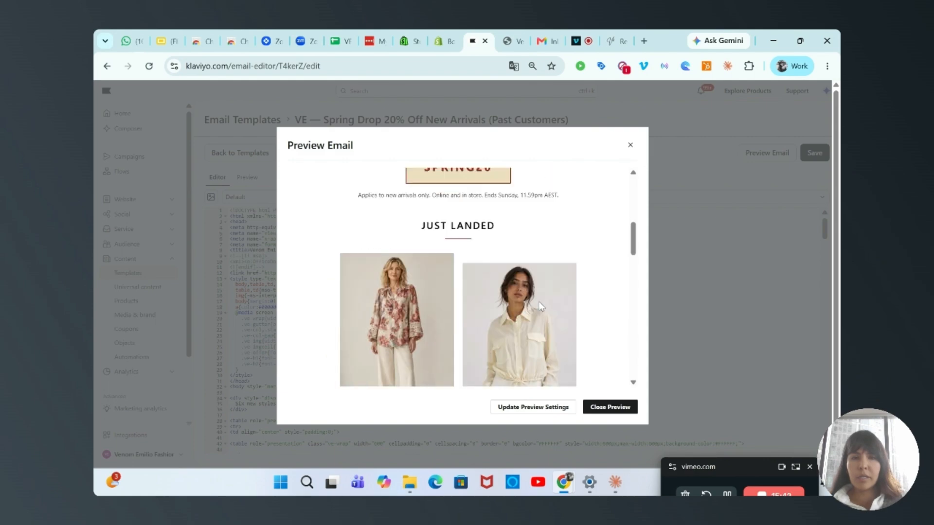
{"action": "scroll", "coordinate": [541, 307], "scroll_direction": "down", "scroll_amount": 1}
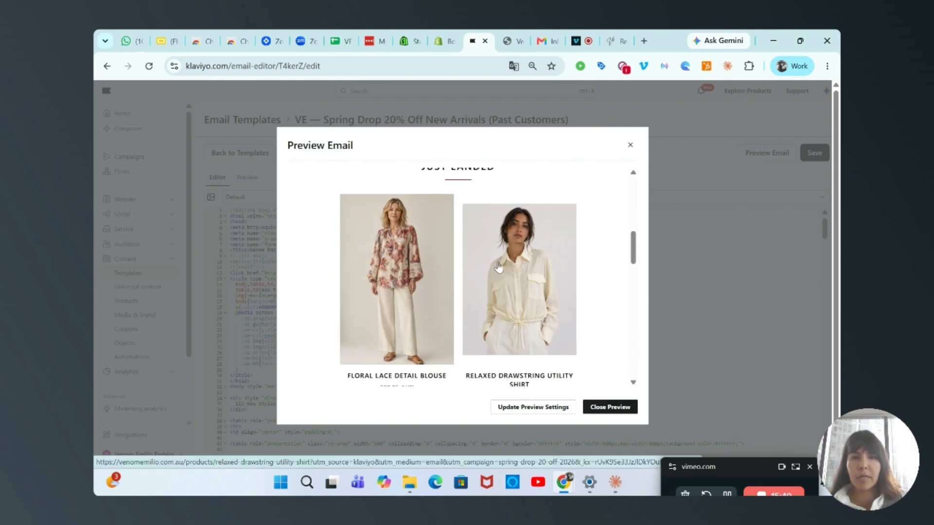
{"action": "scroll", "coordinate": [455, 320], "scroll_direction": "down", "scroll_amount": 15}
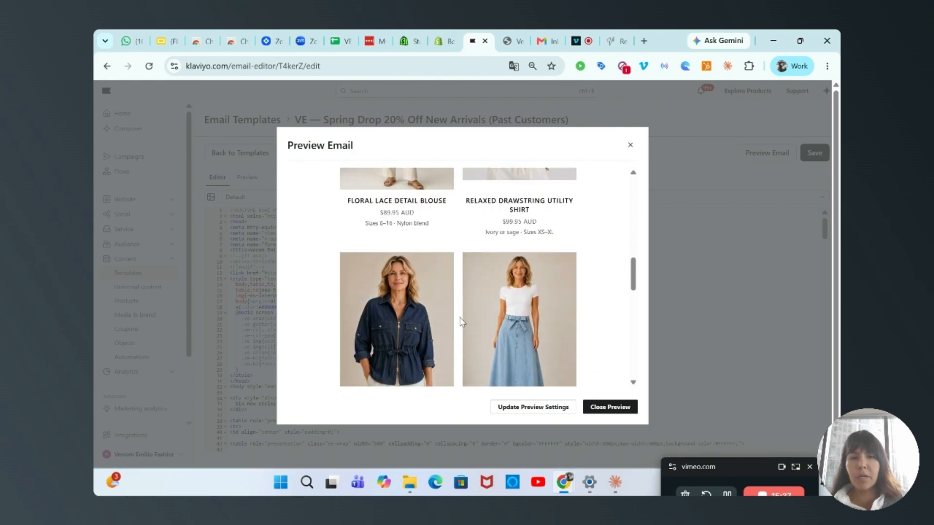
{"action": "scroll", "coordinate": [465, 320], "scroll_direction": "up", "scroll_amount": 20}
{"action": "scroll", "coordinate": [465, 321], "scroll_direction": "up", "scroll_amount": 1}
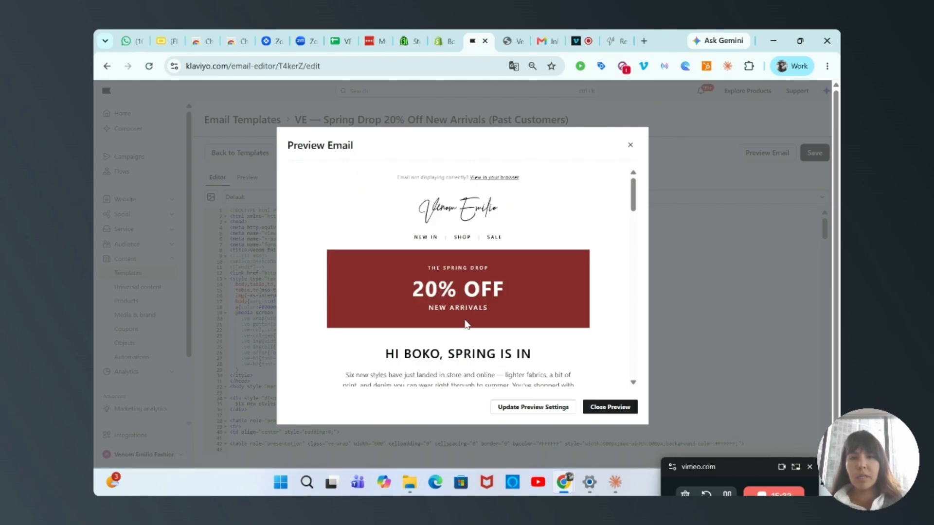
{"action": "left_click", "coordinate": [629, 146]}
Return to the Claude chat and start a message reading "images should be croped same size"
{"action": "left_click", "coordinate": [615, 482]}
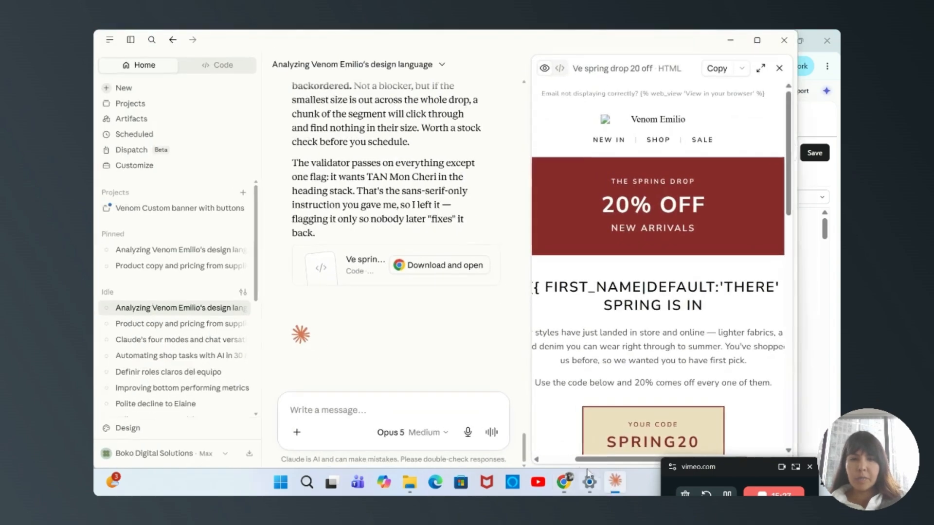
{"action": "left_click", "coordinate": [428, 411]}
{"action": "type", "text": "images sh"}
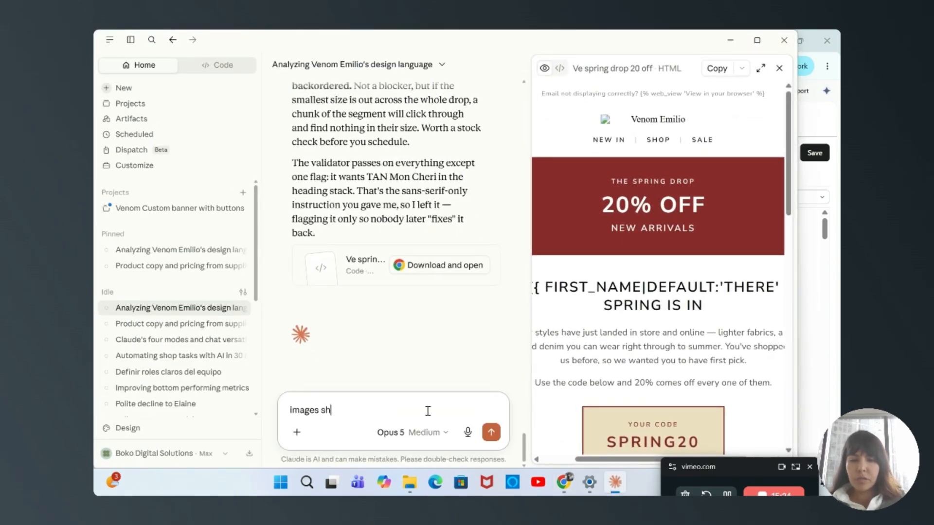
{"action": "type", "text": "ould be scroped"}
{"action": "key", "text": "BackSpace"}
{"action": "key", "text": "BackSpace"}
{"action": "key", "text": "BackSpace"}
{"action": "key", "text": "BackSpace"}
{"action": "key", "text": "BackSpace"}
{"action": "key", "text": "BackSpace"}
{"action": "key", "text": "BackSpace"}
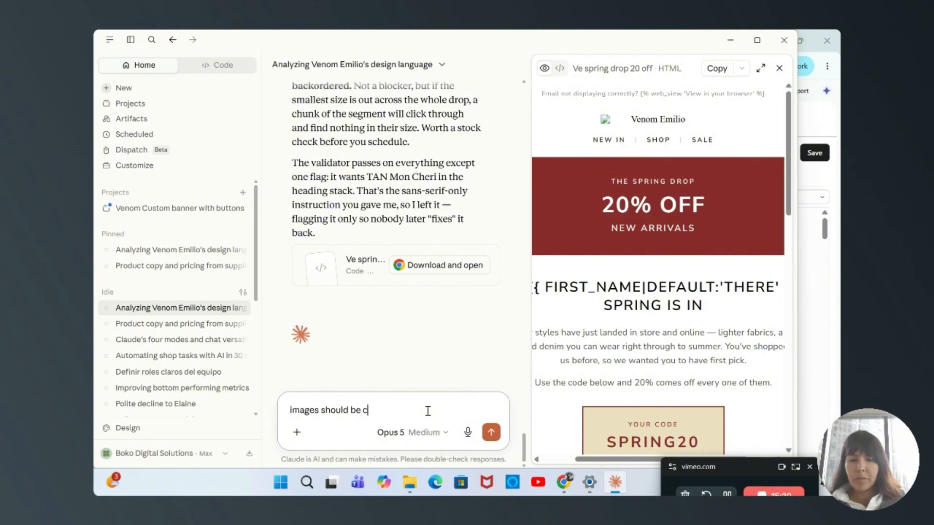
{"action": "type", "text": "croped same size"}
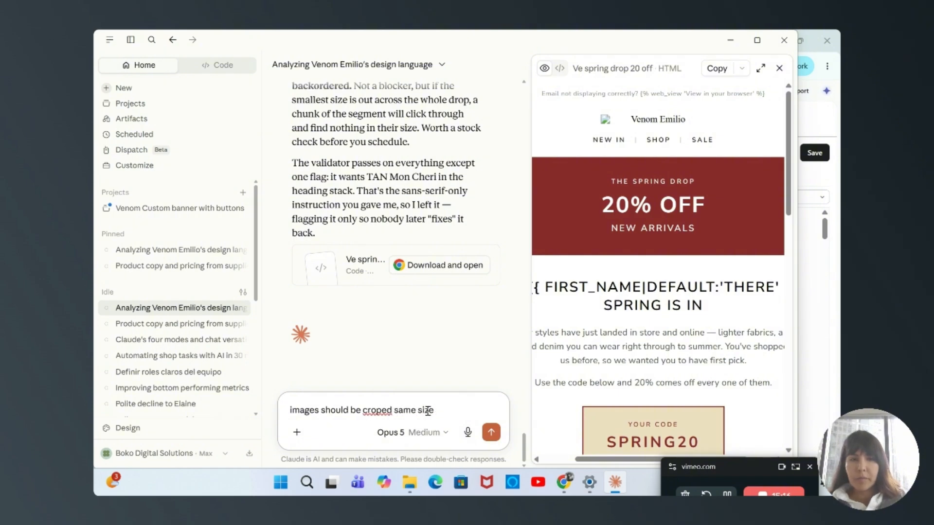
Complete and send Claude the message "images should be croped same size and there should be spacing after the shop new in and the next module"
{"action": "scroll", "coordinate": [676, 357], "scroll_direction": "down", "scroll_amount": 10}
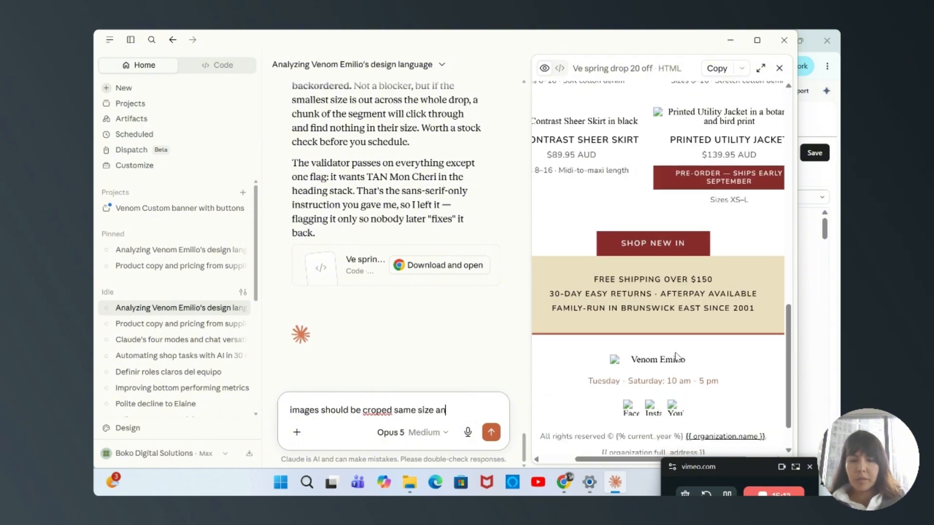
{"action": "type", "text": "size and there should be spacing on the shop new"}
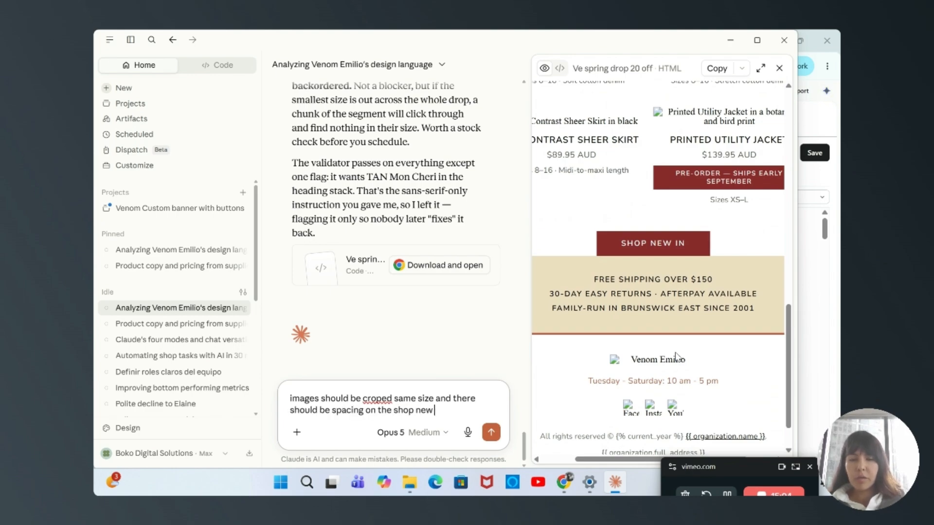
{"action": "key", "text": "BackSpace"}
{"action": "key", "text": "BackSpace"}
{"action": "key", "text": "BackSpace"}
{"action": "key", "text": "BackSpace"}
{"action": "key", "text": "BackSpace"}
{"action": "key", "text": "BackSpace"}
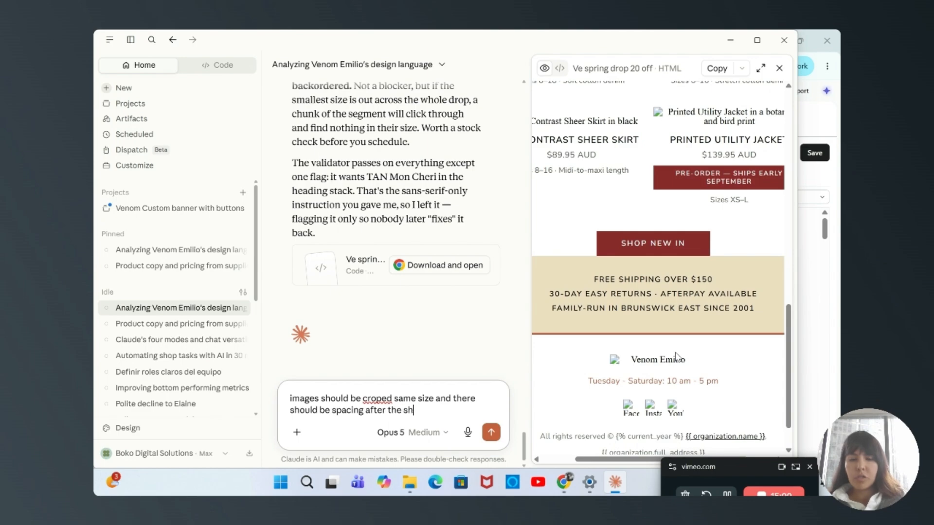
{"action": "type", "text": "op new in and the next module"}
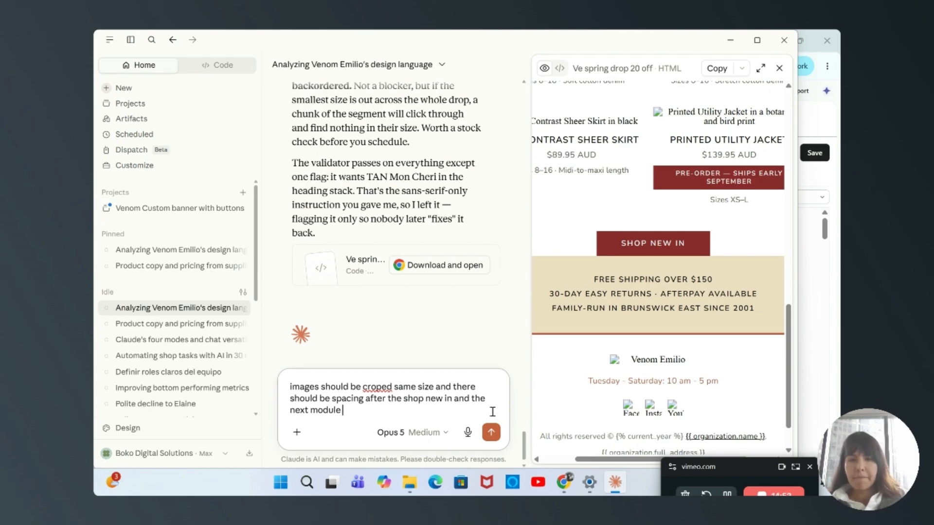
{"action": "left_click", "coordinate": [491, 432]}
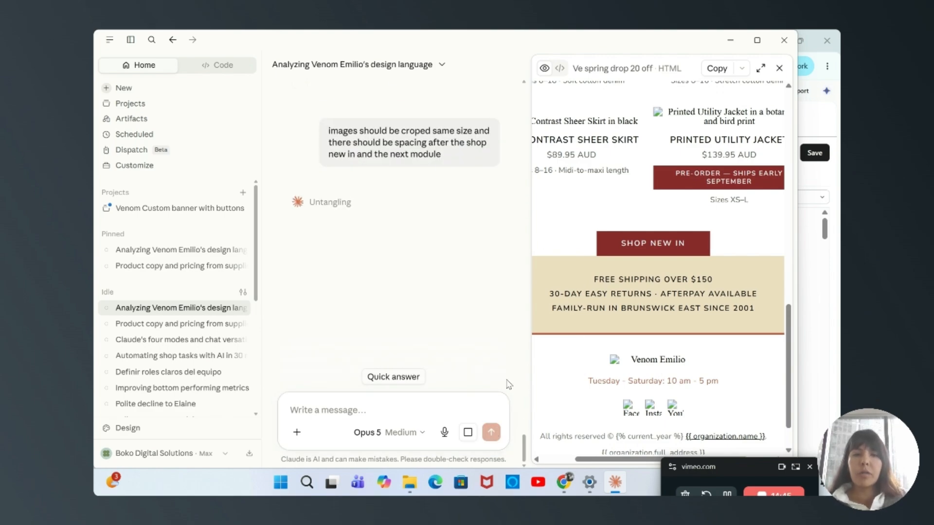
Allow Claude once to use Klaviyo's Update Email Template for the image crop and button spacing edits
{"action": "left_click_drag", "start_coordinate": [733, 469], "coordinate": [730, 479]}
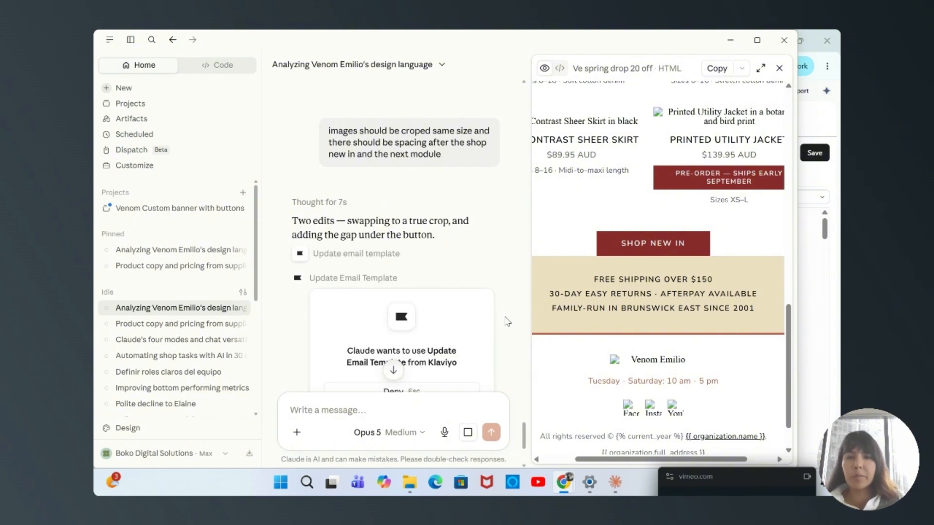
{"action": "scroll", "coordinate": [507, 322], "scroll_direction": "down", "scroll_amount": 3}
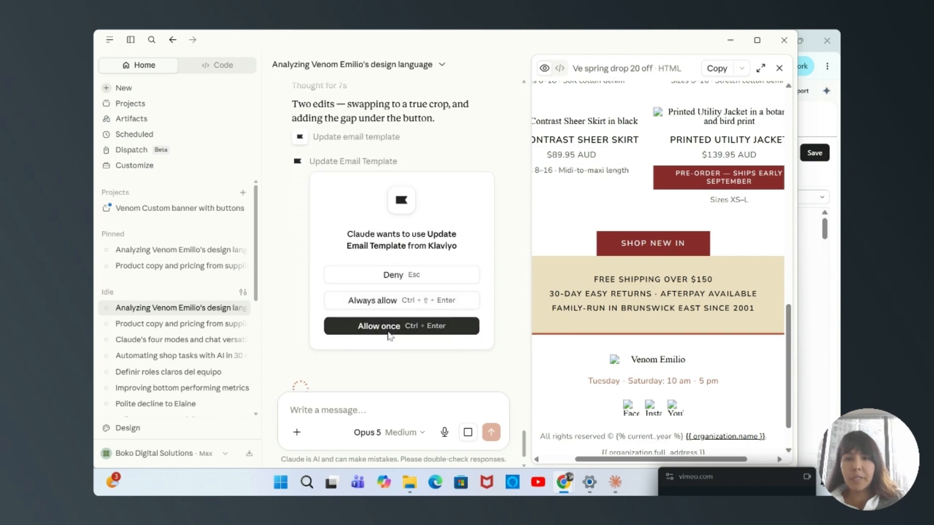
{"action": "left_click", "coordinate": [387, 327]}
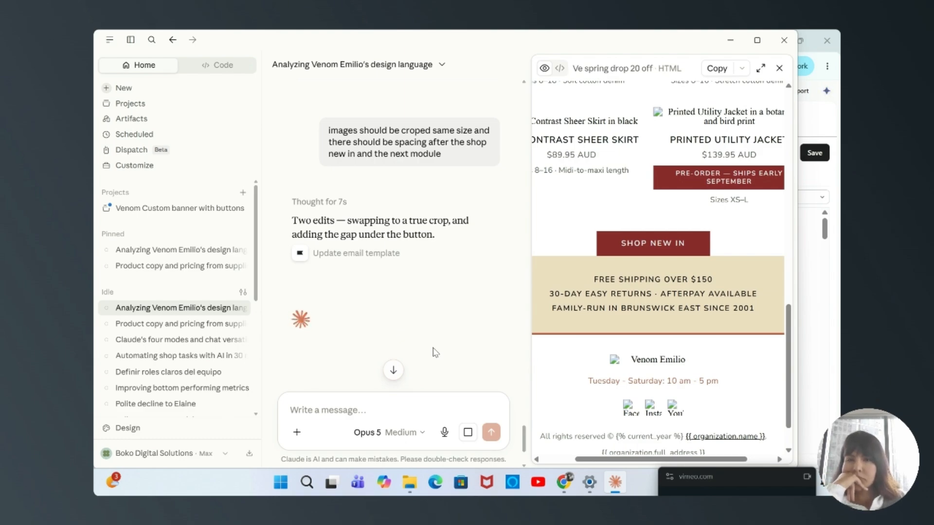
{"action": "mouse_move", "coordinate": [714, 436]}
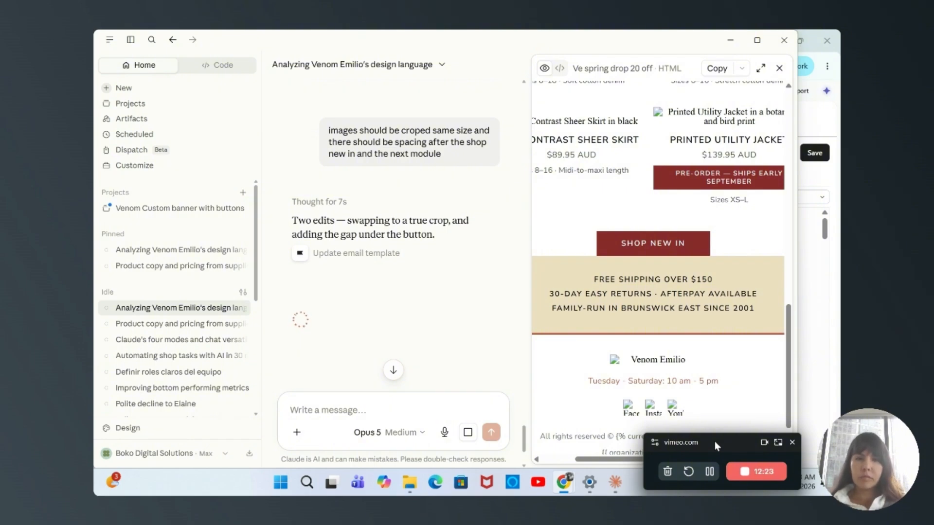
{"action": "left_click", "coordinate": [564, 482]}
{"action": "left_click", "coordinate": [489, 296]}
{"action": "scroll", "coordinate": [475, 315], "scroll_direction": "down", "scroll_amount": 3}
{"action": "scroll", "coordinate": [476, 315], "scroll_direction": "up", "scroll_amount": 2}
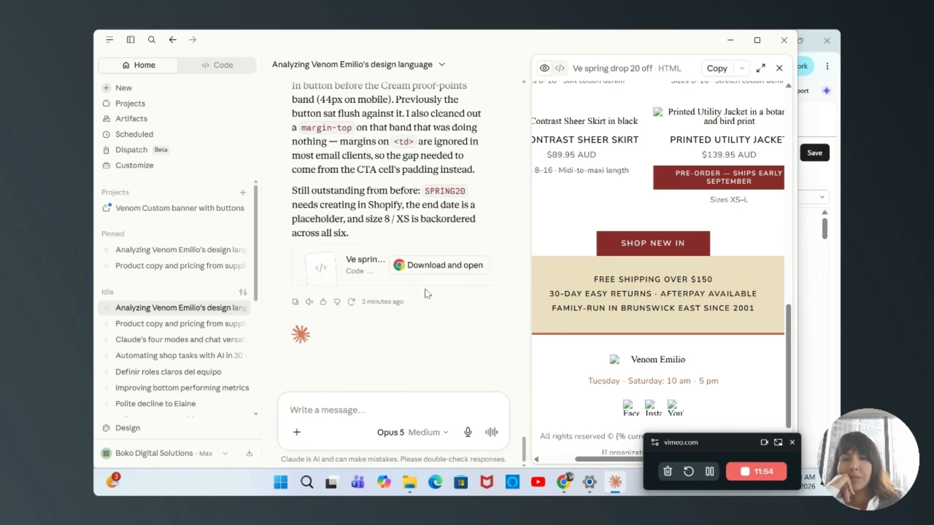
Download and open the updated spring drop HTML in the browser and review it from the 20% OFF banner to the footer
{"action": "left_click", "coordinate": [423, 269]}
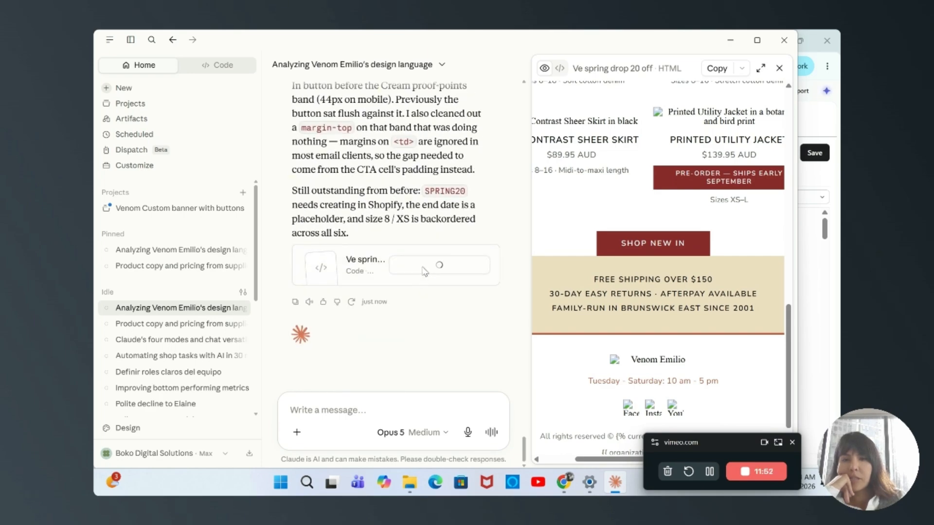
{"action": "scroll", "coordinate": [511, 254], "scroll_direction": "down", "scroll_amount": 10}
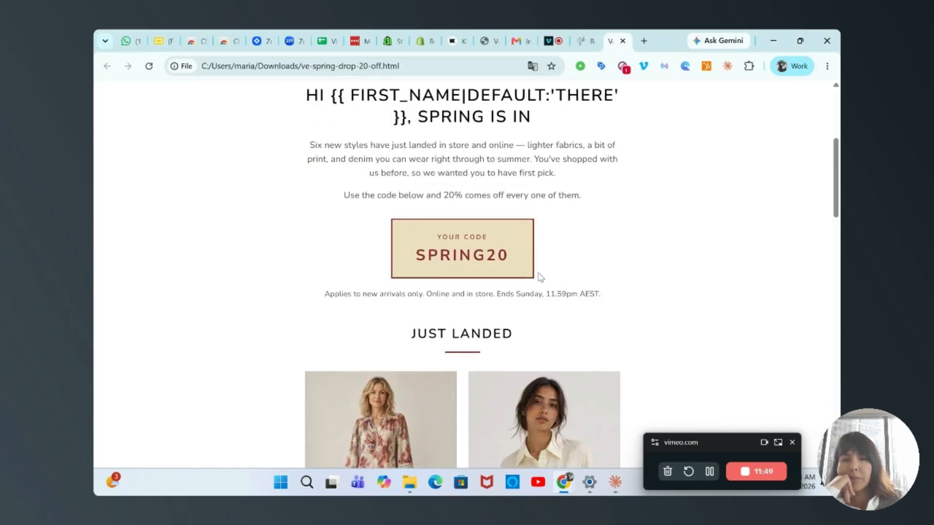
{"action": "scroll", "coordinate": [538, 272], "scroll_direction": "down", "scroll_amount": 10}
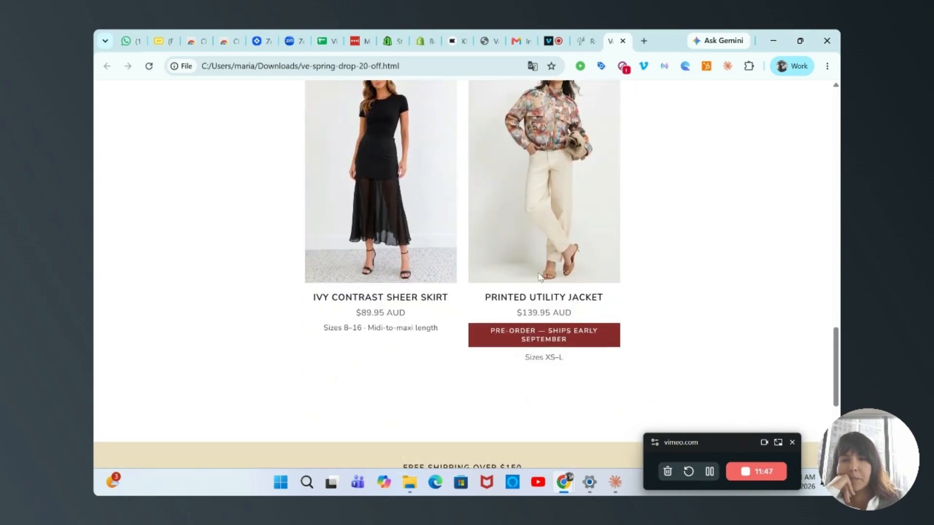
{"action": "scroll", "coordinate": [538, 275], "scroll_direction": "up", "scroll_amount": 2}
{"action": "scroll", "coordinate": [462, 202], "scroll_direction": "down", "scroll_amount": 2}
{"action": "scroll", "coordinate": [517, 264], "scroll_direction": "down", "scroll_amount": 4}
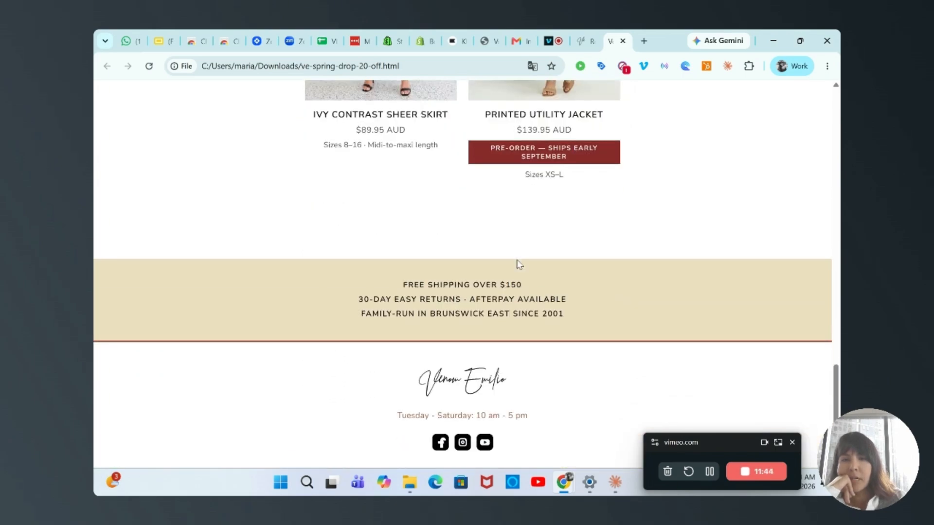
{"action": "scroll", "coordinate": [517, 263], "scroll_direction": "up", "scroll_amount": 5}
{"action": "scroll", "coordinate": [455, 209], "scroll_direction": "up", "scroll_amount": 19}
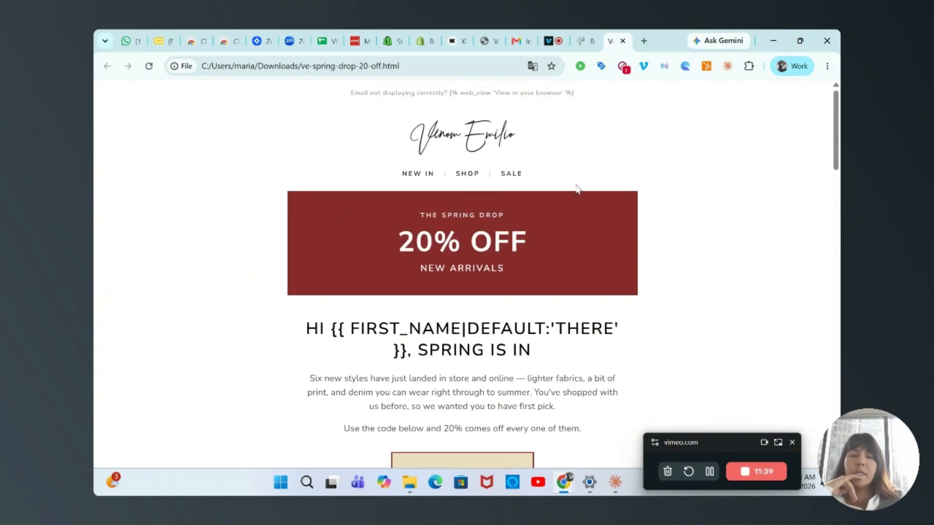
Return to Klaviyo's saved email templates and reopen the newest VE — Spring Drop template for editing
{"action": "left_click", "coordinate": [586, 35]}
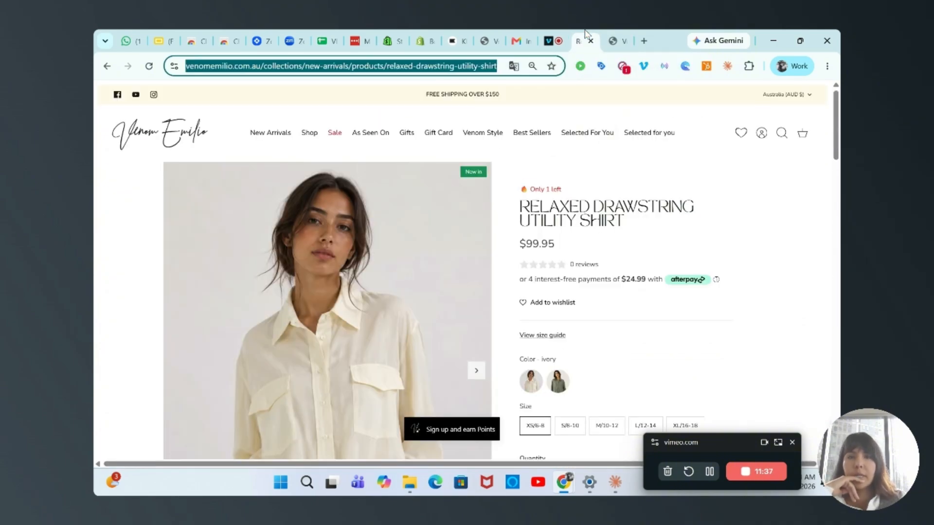
{"action": "left_click", "coordinate": [452, 40]}
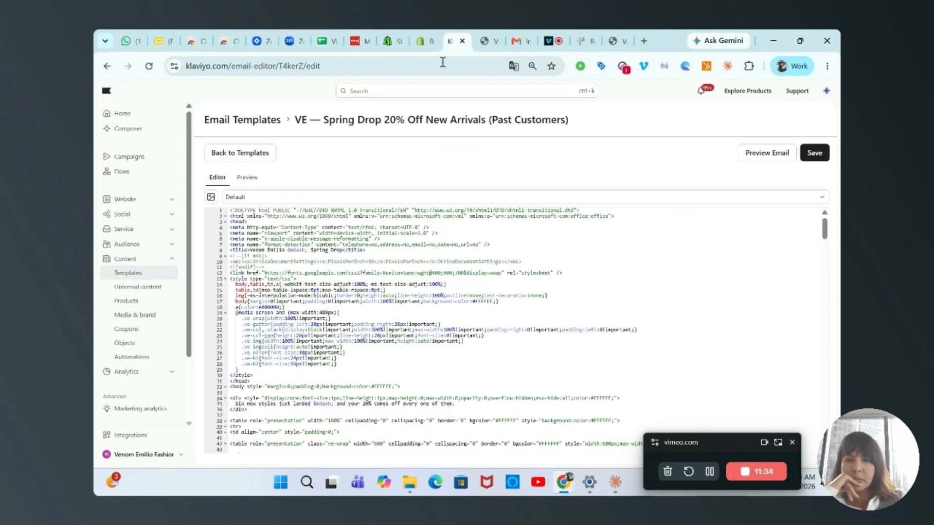
{"action": "left_click", "coordinate": [137, 270]}
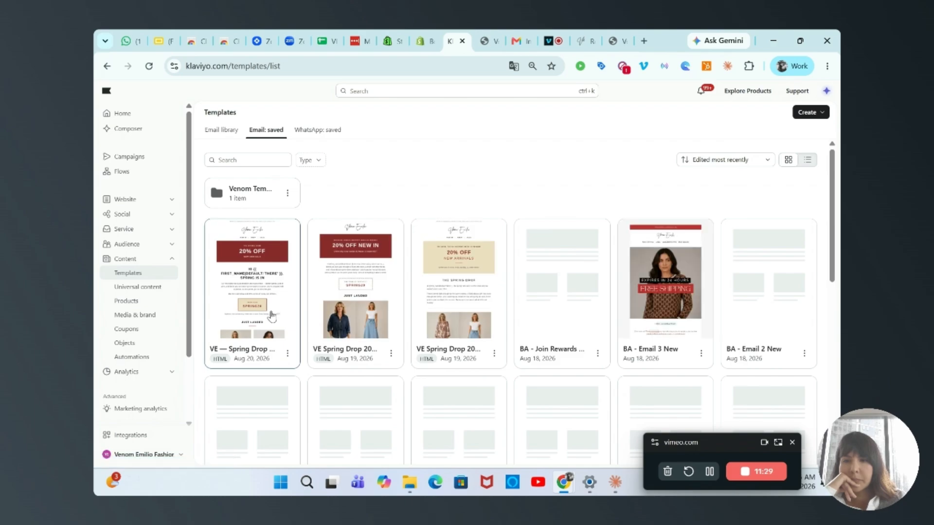
{"action": "left_click", "coordinate": [288, 354]}
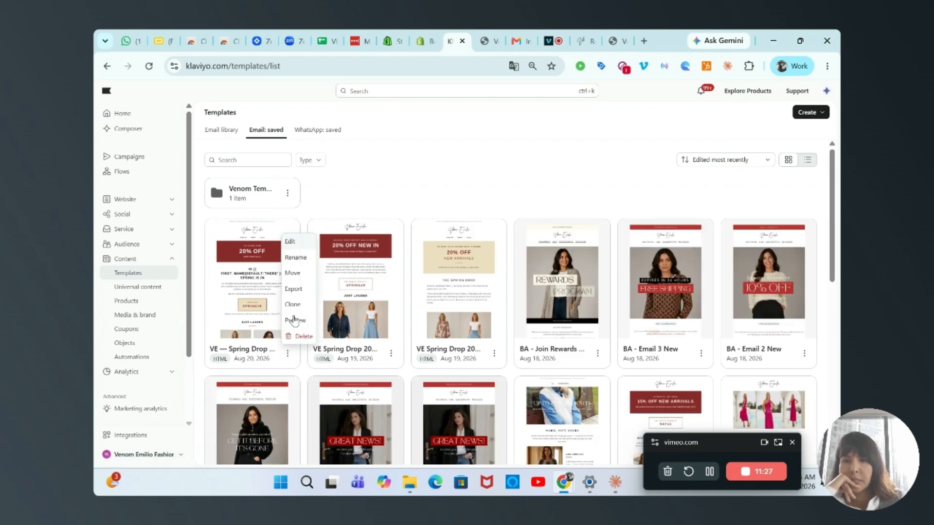
{"action": "left_click", "coordinate": [290, 242]}
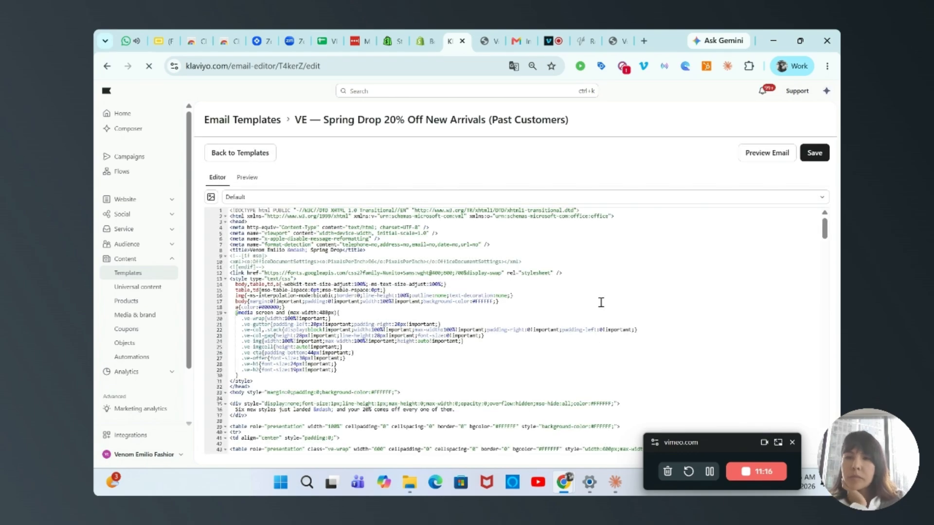
Preview the email directly in Klaviyo and check the product image crops and the spacing below the Shop New In button
{"action": "left_click", "coordinate": [749, 151]}
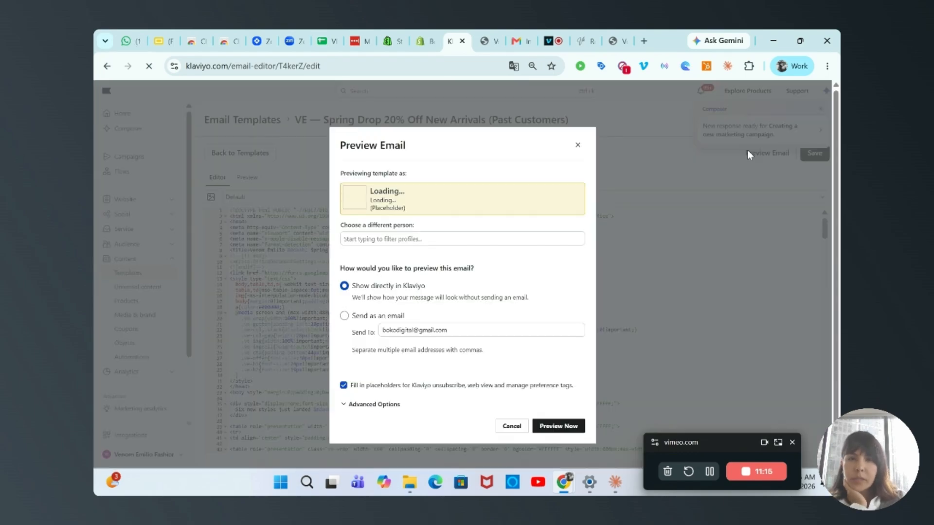
{"action": "left_click", "coordinate": [558, 423]}
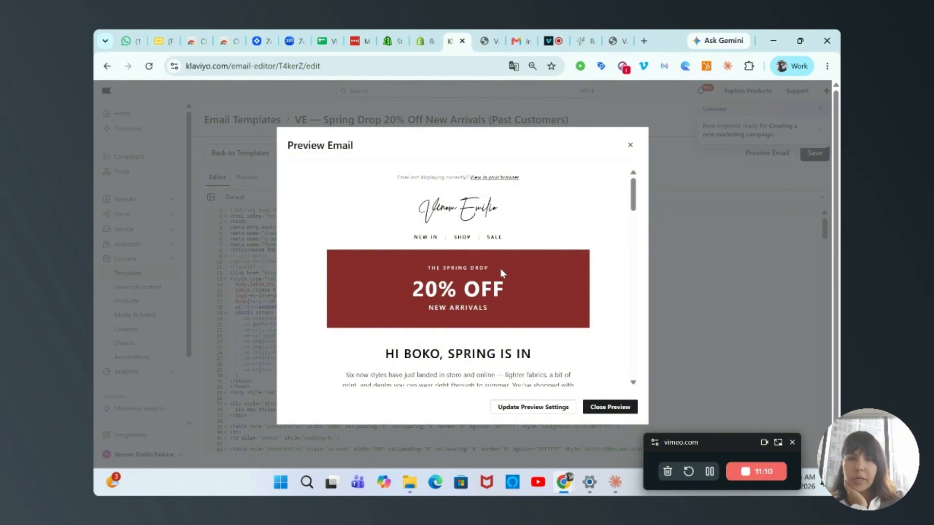
{"action": "scroll", "coordinate": [501, 272], "scroll_direction": "down", "scroll_amount": 7}
{"action": "scroll", "coordinate": [430, 278], "scroll_direction": "up", "scroll_amount": 2}
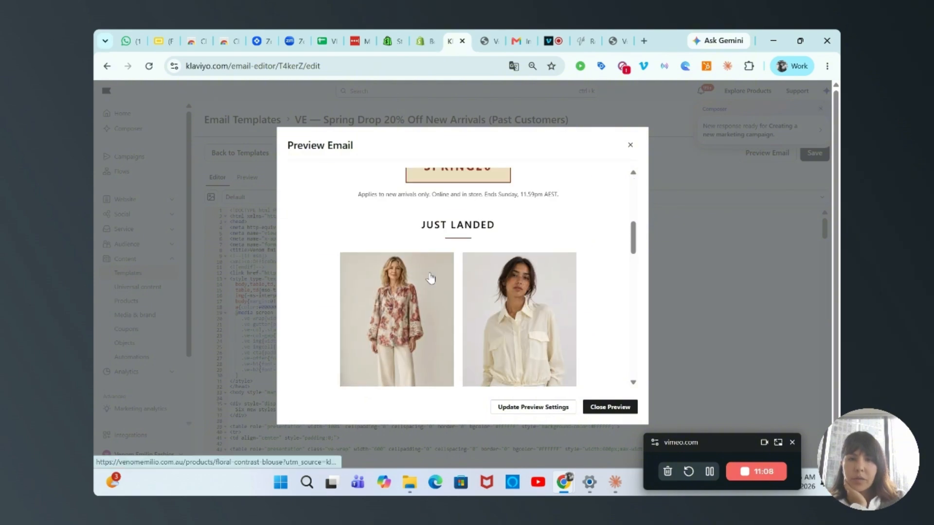
{"action": "scroll", "coordinate": [430, 279], "scroll_direction": "down", "scroll_amount": 10}
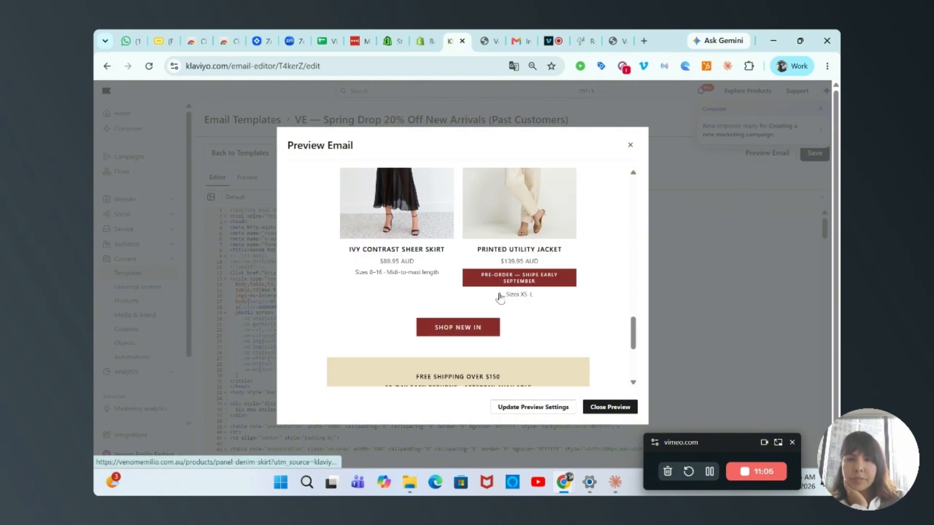
{"action": "scroll", "coordinate": [548, 306], "scroll_direction": "down", "scroll_amount": 1}
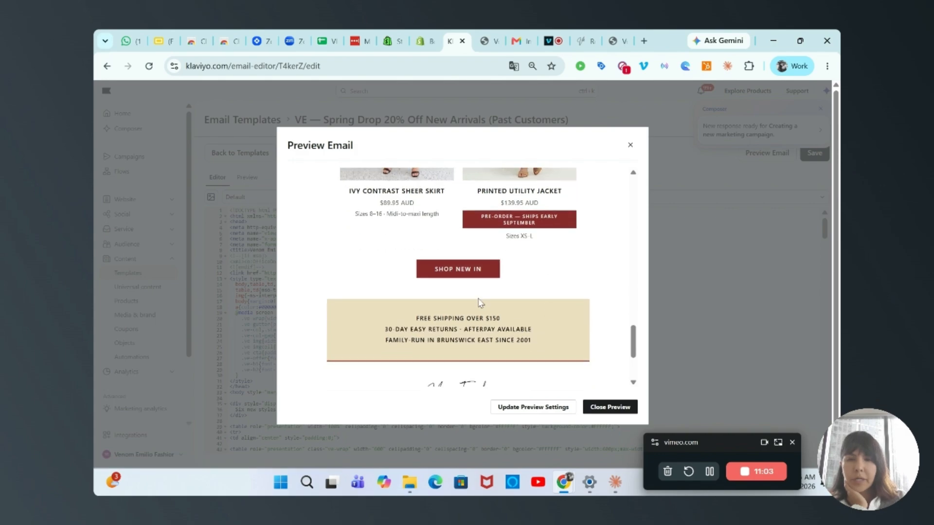
Test the Shop New In button's link from the email preview and return to the preview
{"action": "left_click", "coordinate": [474, 273]}
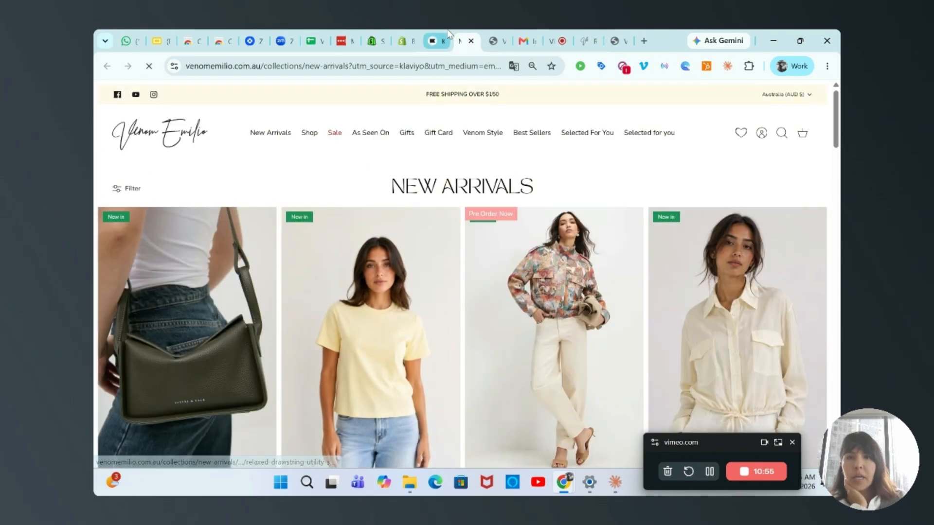
{"action": "left_click", "coordinate": [448, 40]}
{"action": "scroll", "coordinate": [485, 329], "scroll_direction": "down", "scroll_amount": 3}
{"action": "scroll", "coordinate": [488, 331], "scroll_direction": "up", "scroll_amount": 20}
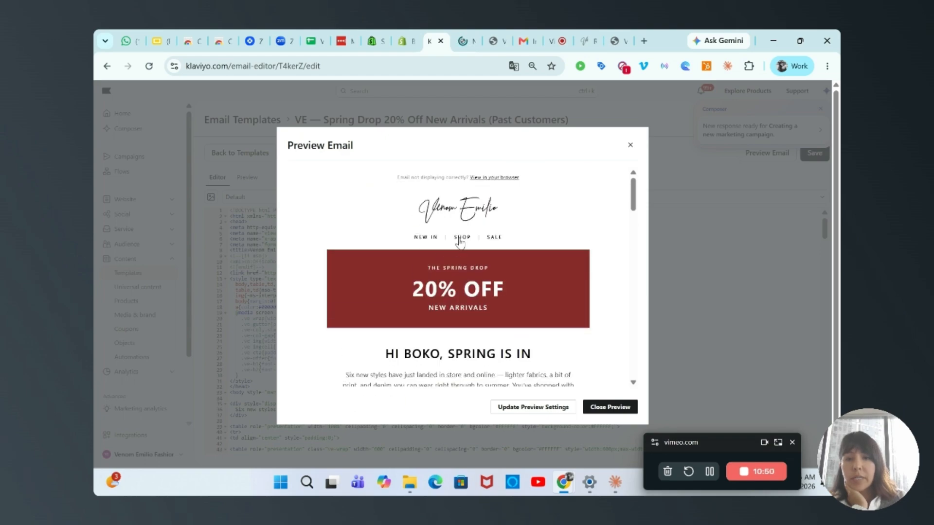
Test the Floral Lace Detail Blouse image link, check its product page, and return to review the email footer and close the preview
{"action": "scroll", "coordinate": [459, 242], "scroll_direction": "down", "scroll_amount": 5}
{"action": "scroll", "coordinate": [459, 242], "scroll_direction": "down", "scroll_amount": 4}
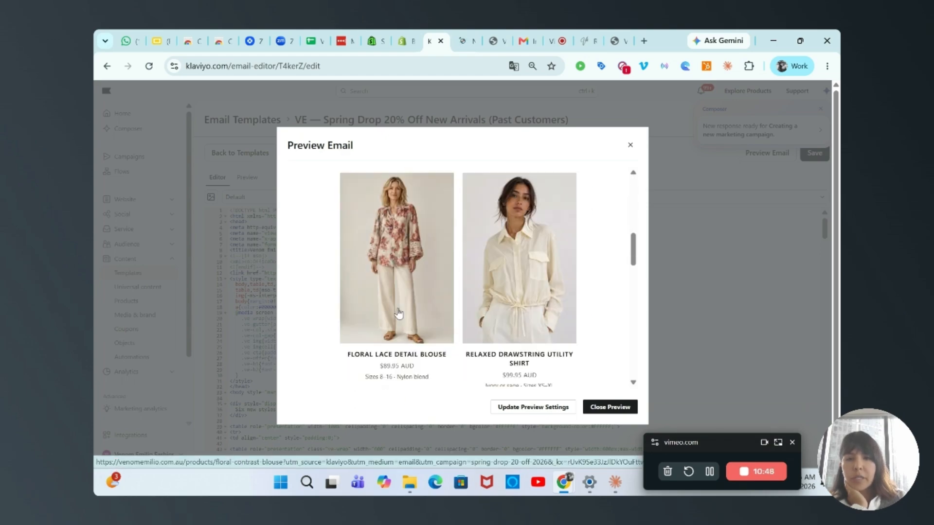
{"action": "left_click", "coordinate": [403, 247]}
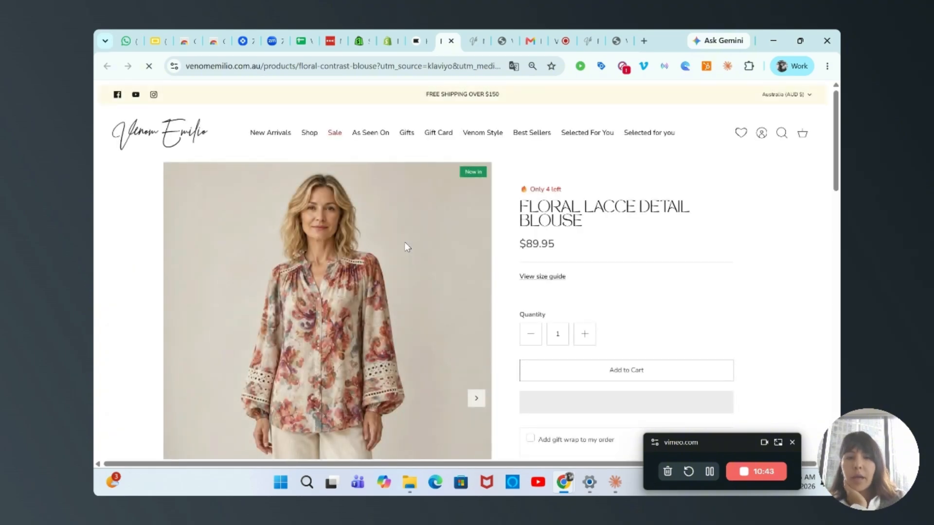
{"action": "scroll", "coordinate": [407, 246], "scroll_direction": "down", "scroll_amount": 10}
{"action": "scroll", "coordinate": [407, 246], "scroll_direction": "up", "scroll_amount": 9}
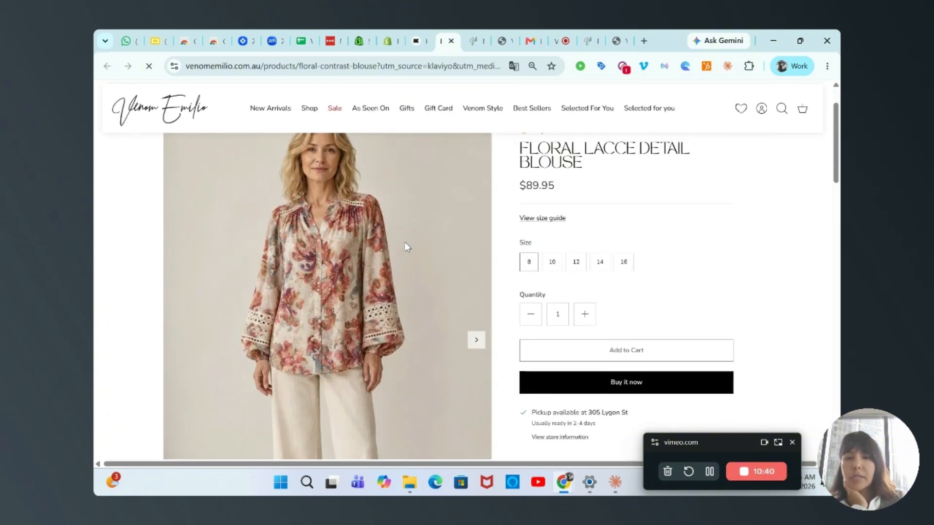
{"action": "scroll", "coordinate": [406, 246], "scroll_direction": "up", "scroll_amount": 2}
{"action": "left_click", "coordinate": [416, 41]}
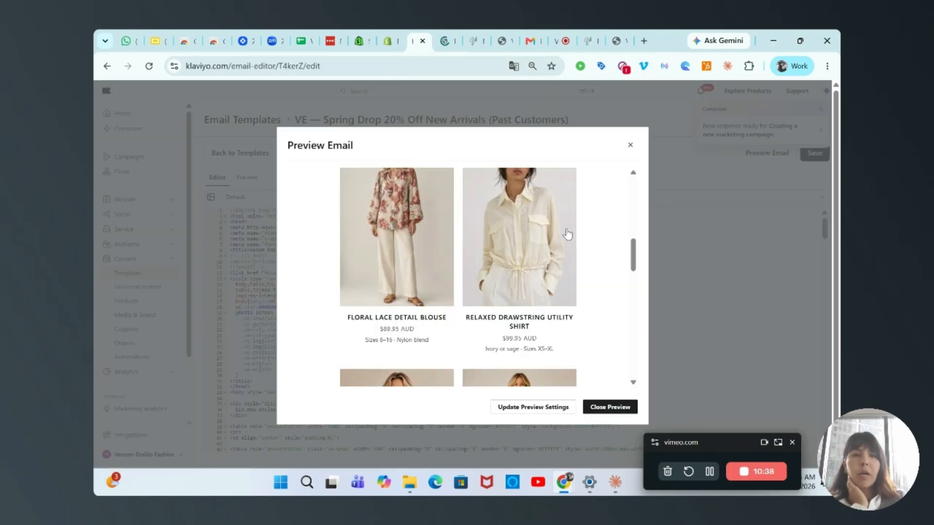
{"action": "scroll", "coordinate": [554, 362], "scroll_direction": "down", "scroll_amount": 10}
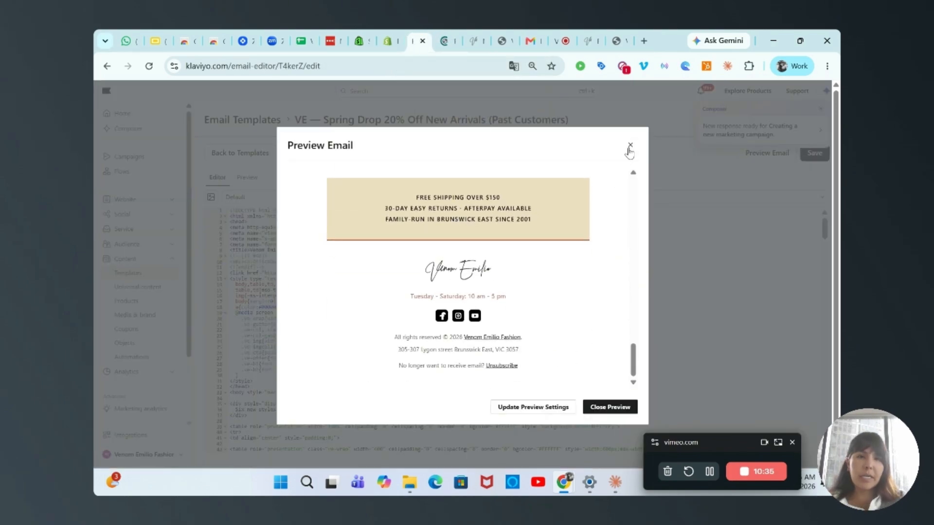
{"action": "left_click", "coordinate": [630, 146]}
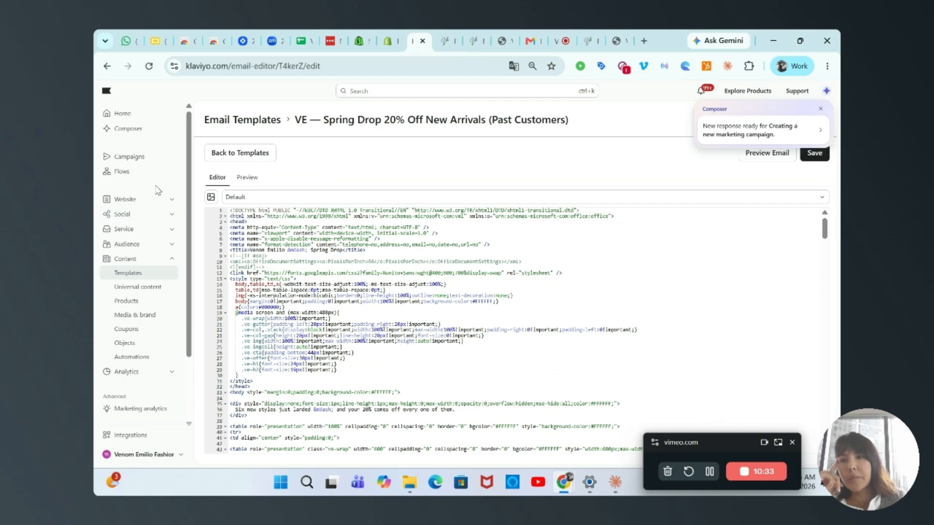
Open Klaviyo's Campaigns list and dismiss the Composer notification
{"action": "left_click", "coordinate": [129, 158]}
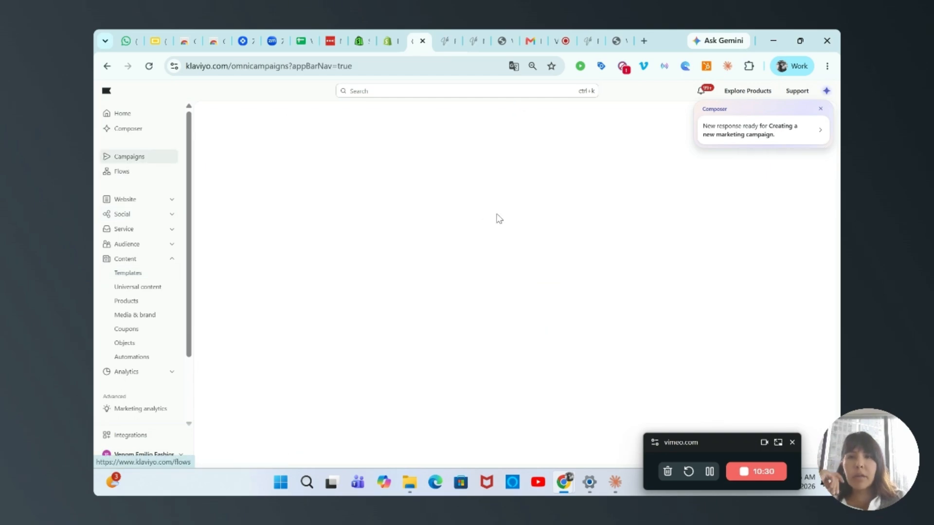
{"action": "left_click", "coordinate": [820, 108]}
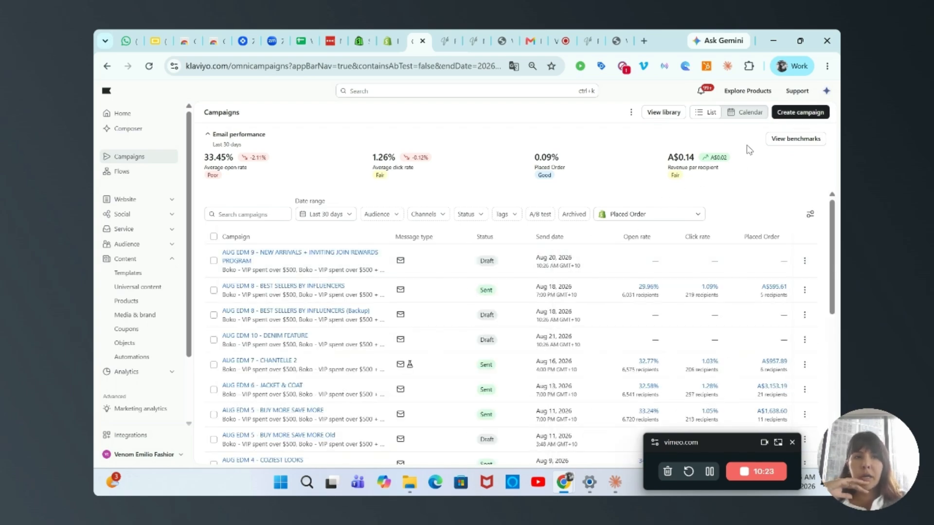
Create a single-channel email campaign dated Aug 20, 2026 and address it to the All Customers Viral Loop list
{"action": "left_click", "coordinate": [789, 115]}
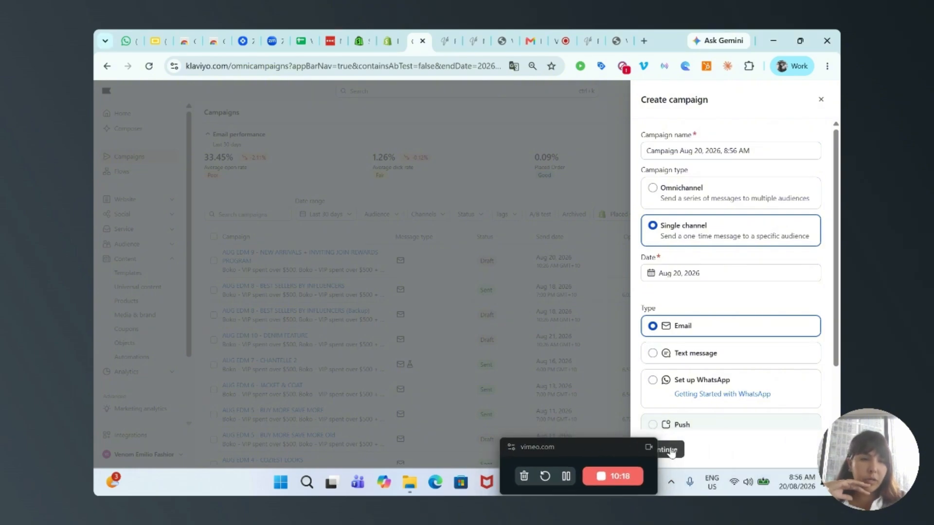
{"action": "left_click", "coordinate": [674, 451]}
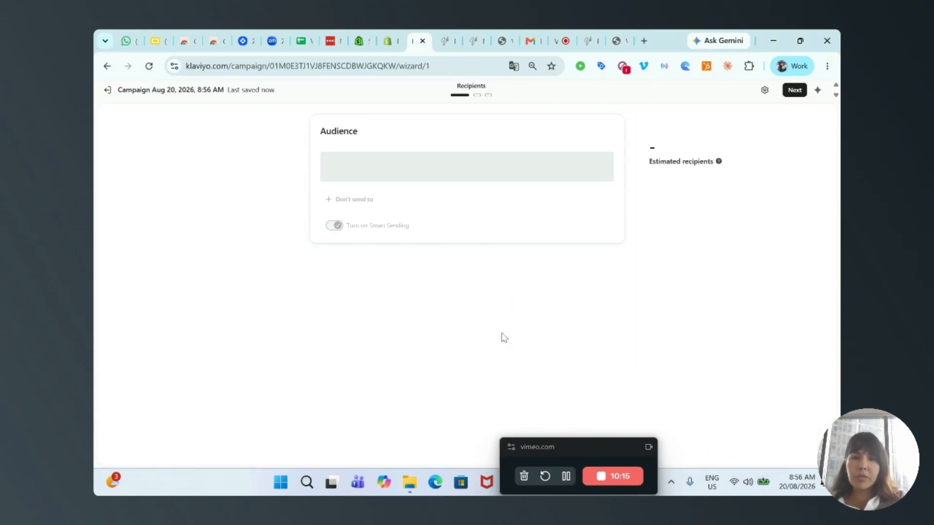
{"action": "left_click", "coordinate": [434, 207]}
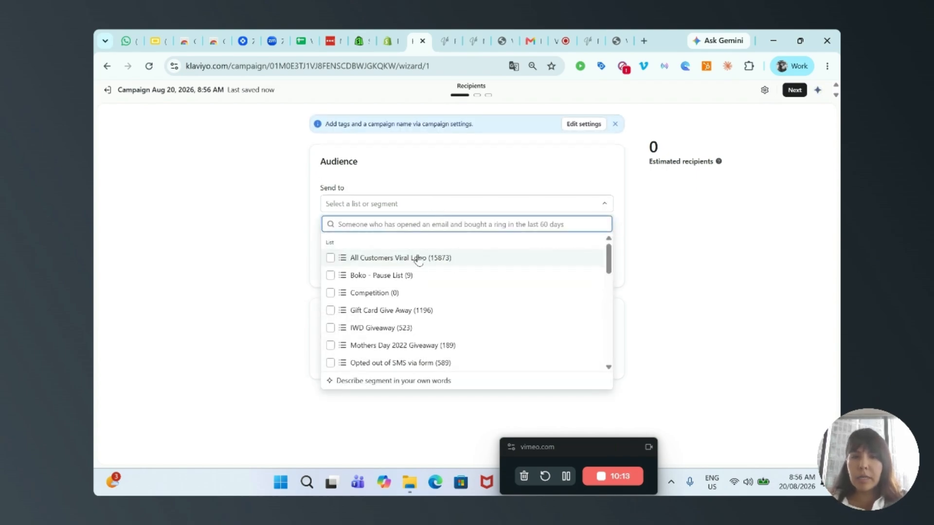
{"action": "left_click", "coordinate": [414, 258]}
{"action": "left_click", "coordinate": [676, 273]}
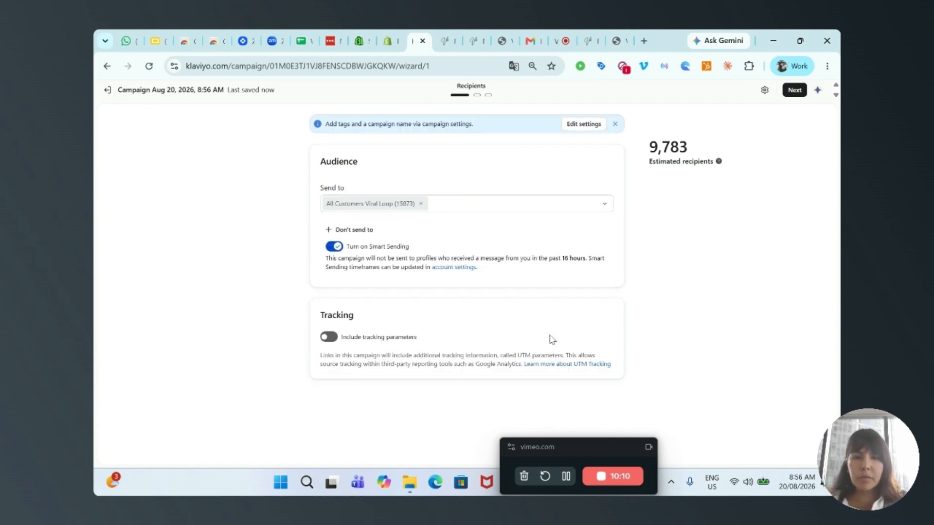
{"action": "left_click_drag", "start_coordinate": [596, 445], "coordinate": [758, 437]}
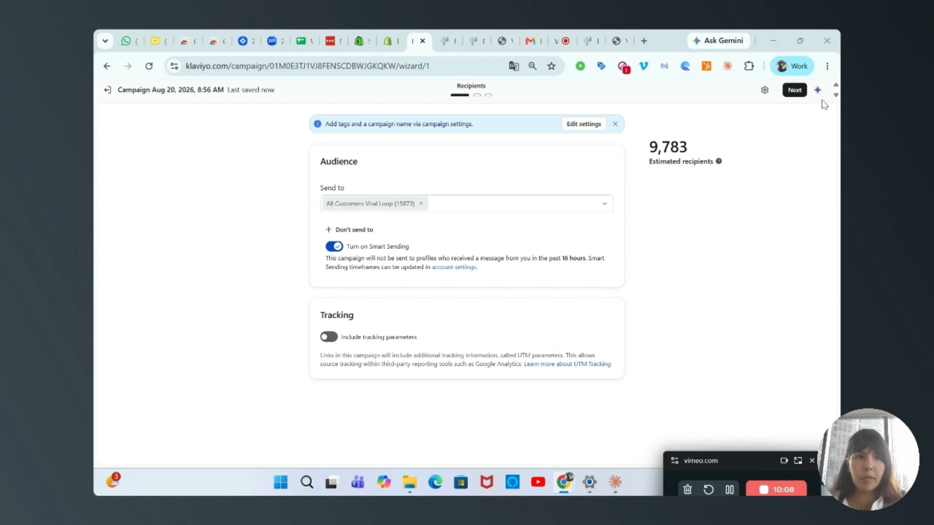
Continue to the message stage and use the saved Spring Drop 20% HTML template dated Aug 20, 2026 for the email
{"action": "left_click", "coordinate": [791, 92]}
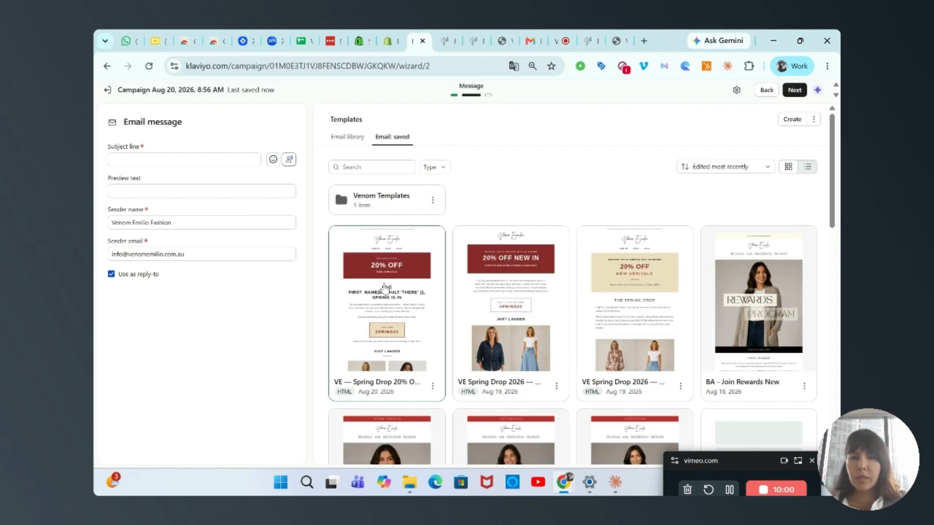
{"action": "left_click", "coordinate": [386, 288]}
{"action": "left_click", "coordinate": [593, 397]}
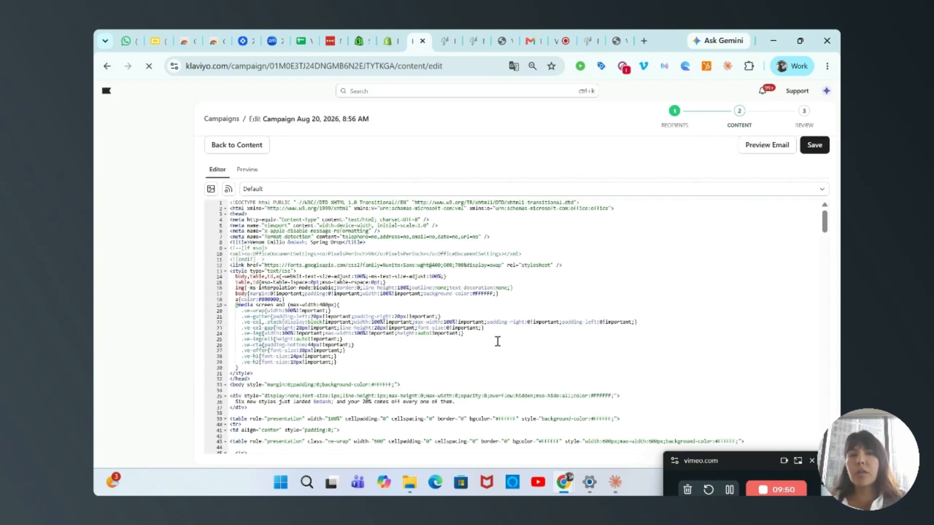
Preview the campaign email directly in Klaviyo, review its greeting, code block and product grid, and save the email content
{"action": "left_click", "coordinate": [752, 151]}
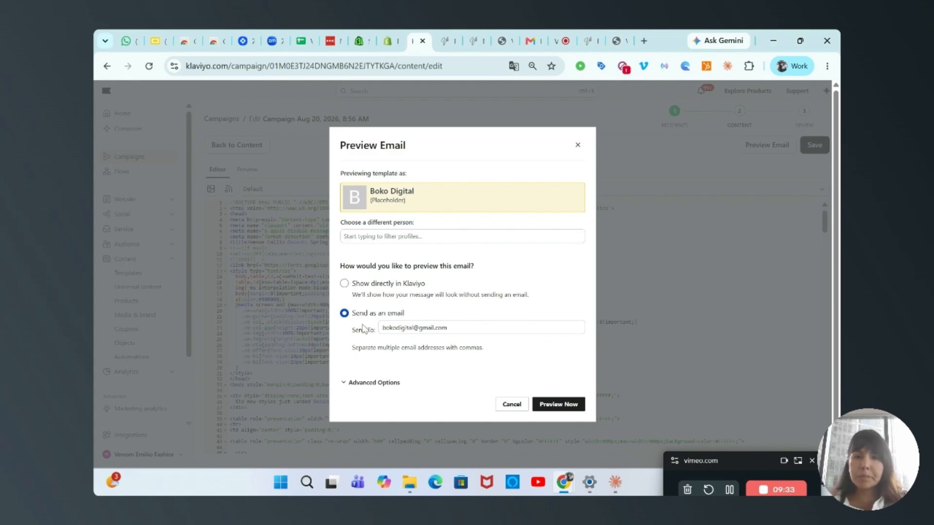
{"action": "left_click", "coordinate": [344, 285]}
{"action": "left_click", "coordinate": [554, 403]}
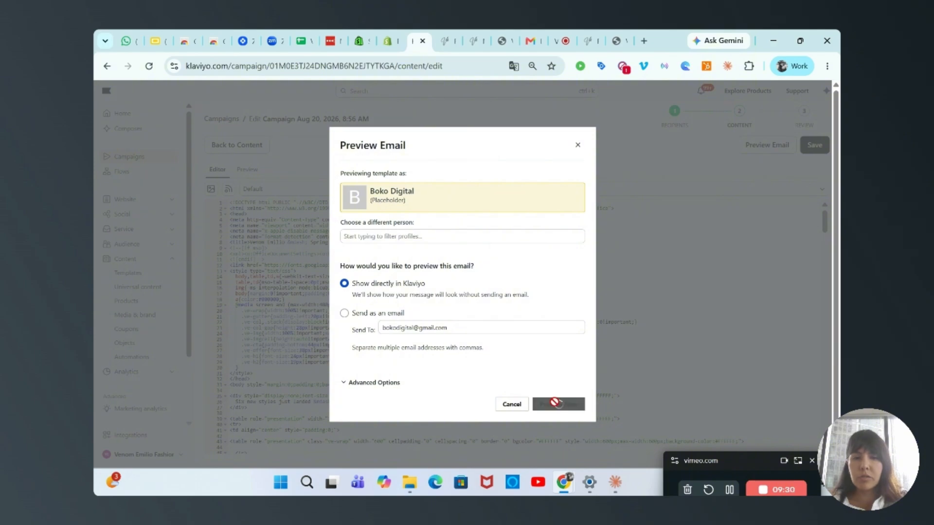
{"action": "scroll", "coordinate": [543, 285], "scroll_direction": "down", "scroll_amount": 8}
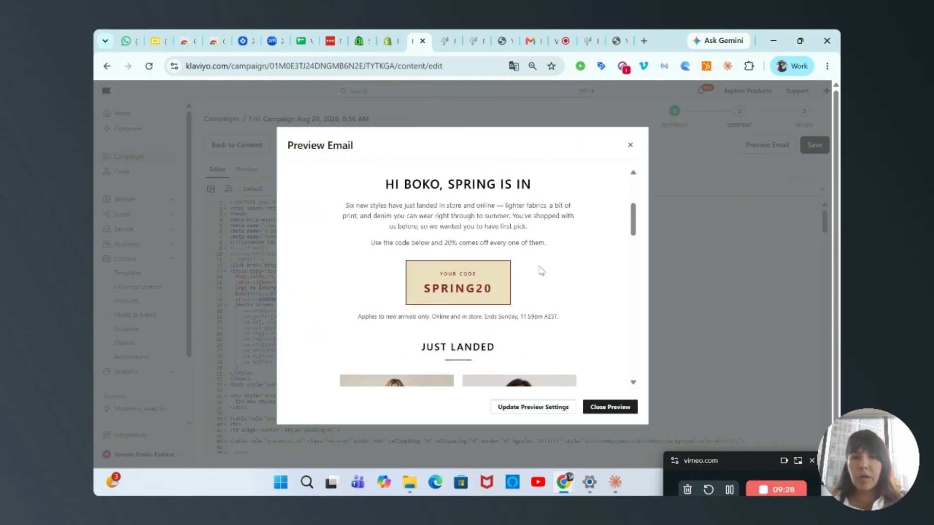
{"action": "scroll", "coordinate": [542, 271], "scroll_direction": "down", "scroll_amount": 10}
{"action": "scroll", "coordinate": [542, 277], "scroll_direction": "up", "scroll_amount": 6}
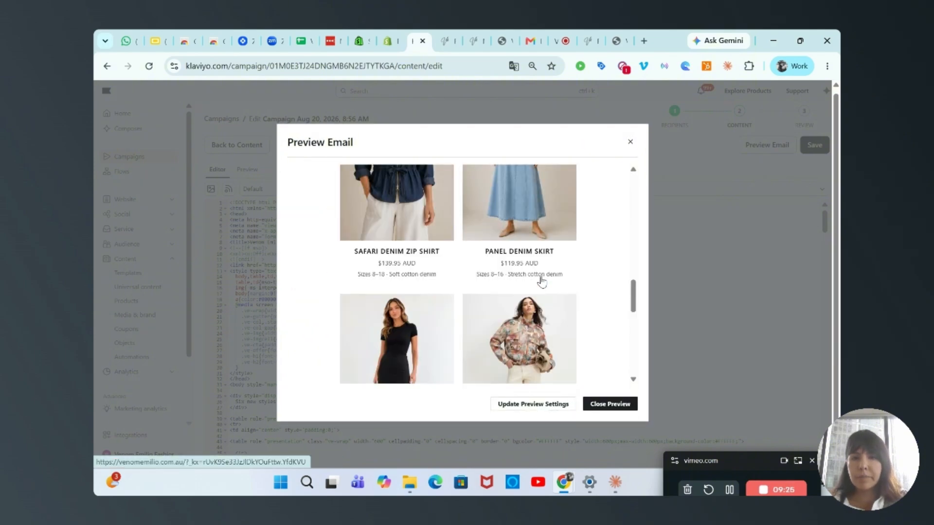
{"action": "scroll", "coordinate": [543, 282], "scroll_direction": "down", "scroll_amount": 2}
{"action": "scroll", "coordinate": [541, 278], "scroll_direction": "up", "scroll_amount": 15}
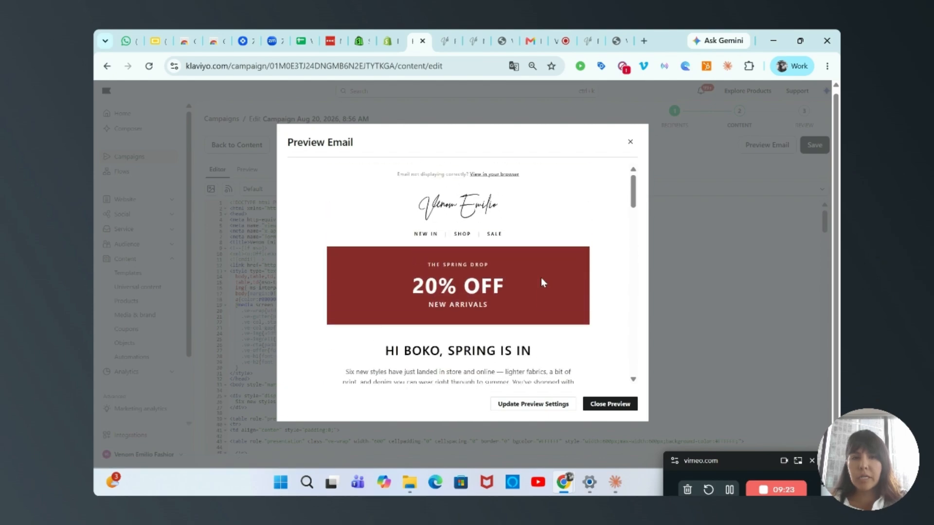
{"action": "left_click", "coordinate": [630, 142]}
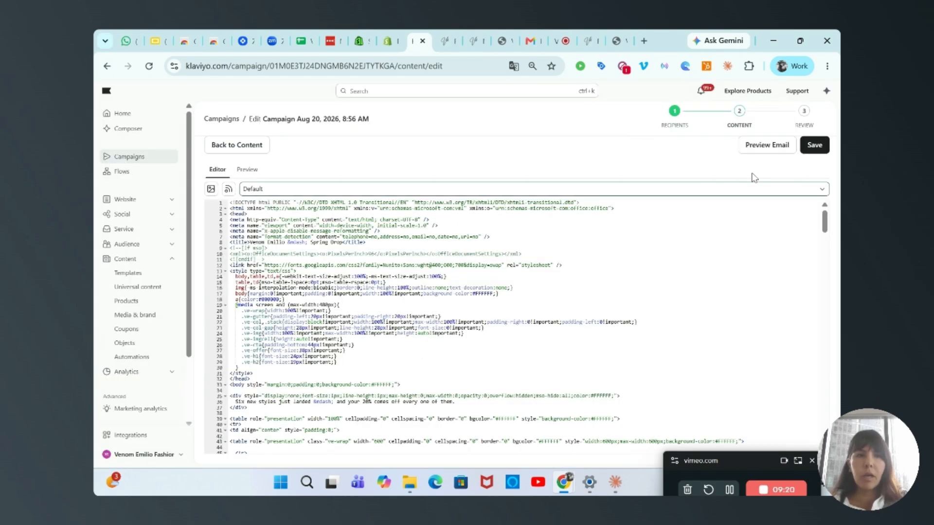
{"action": "left_click", "coordinate": [815, 146]}
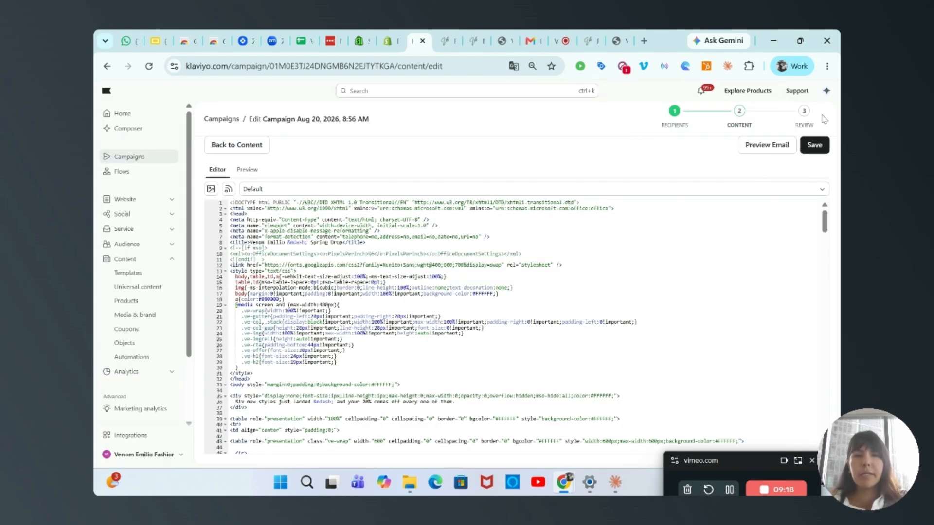